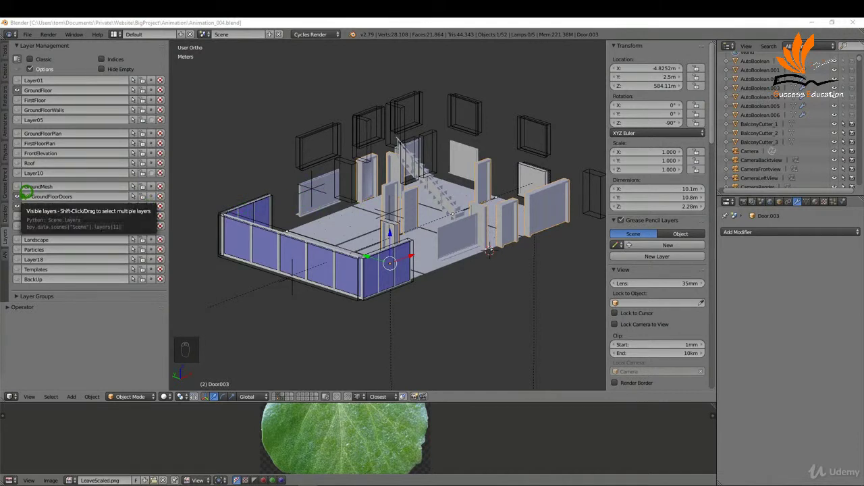
Hide the GroundFloorDoors and GroundFloorWindows layers, and open the material settings of the ground floor's hall section.
left_click(23, 195, "shift")
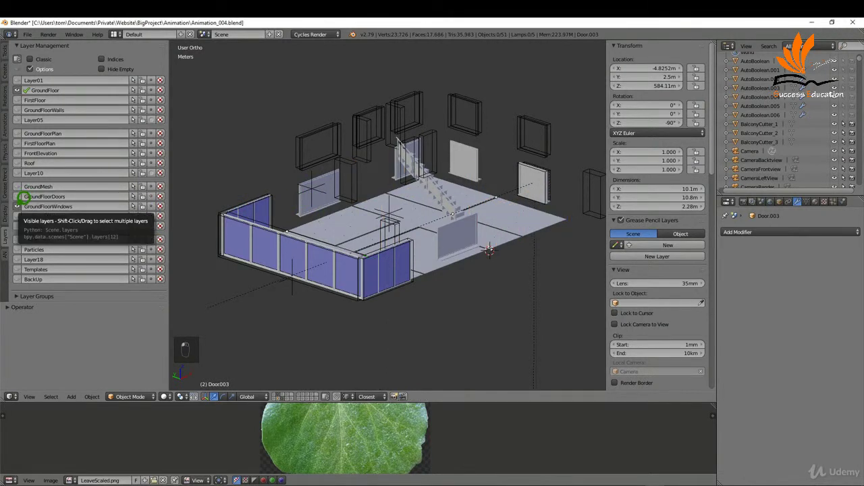
left_click(23, 198, "shift")
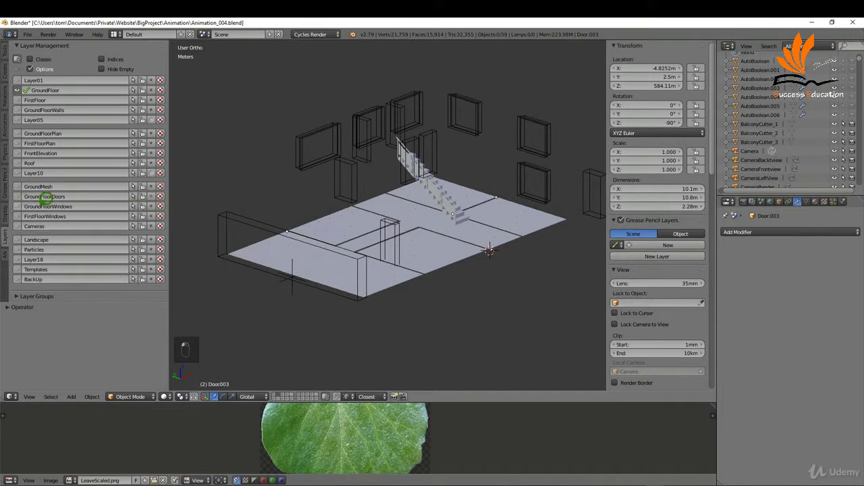
right_click(389, 233)
scroll(391, 233, "up", 1)
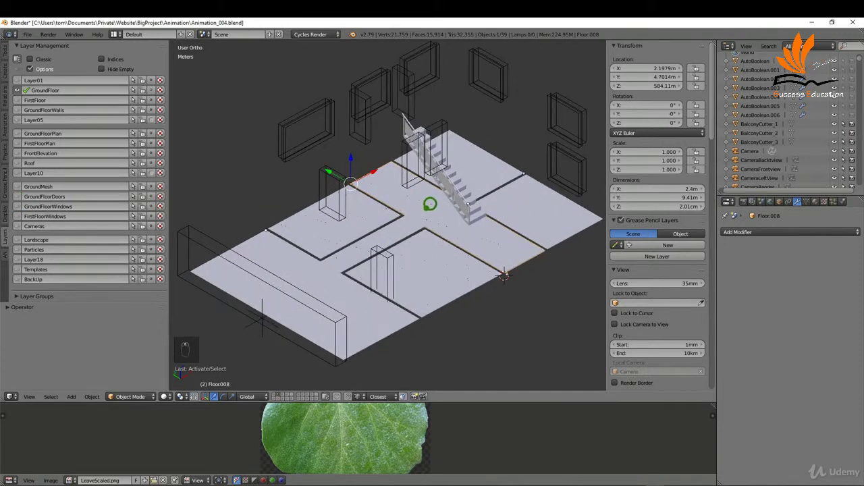
left_click(824, 201)
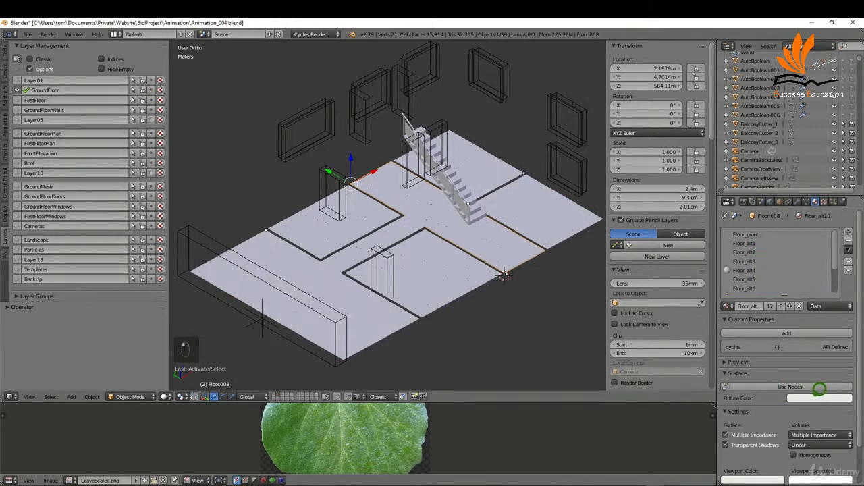
Join the separate ground-floor room floor pieces into one object.
right_click(373, 200)
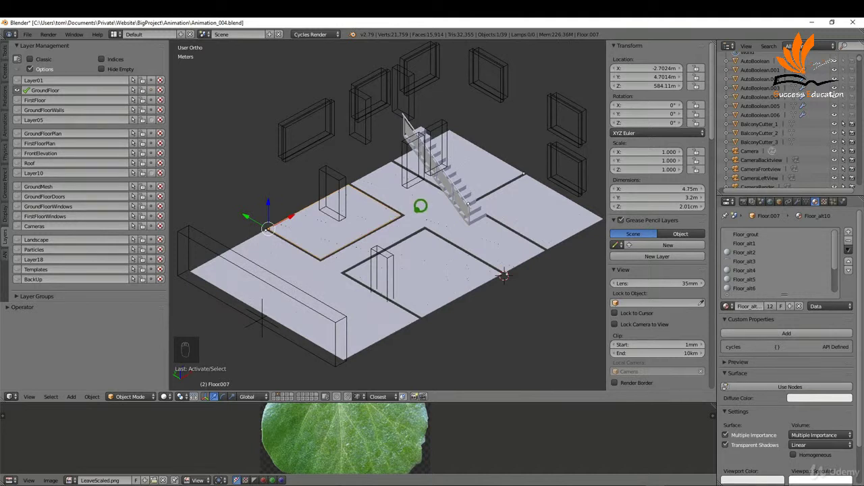
right_click(313, 264, "shift")
right_click(443, 252, "shift")
right_click(436, 203, "shift")
right_click(478, 170, "shift")
right_click(479, 172, "shift")
key("ctrl+j")
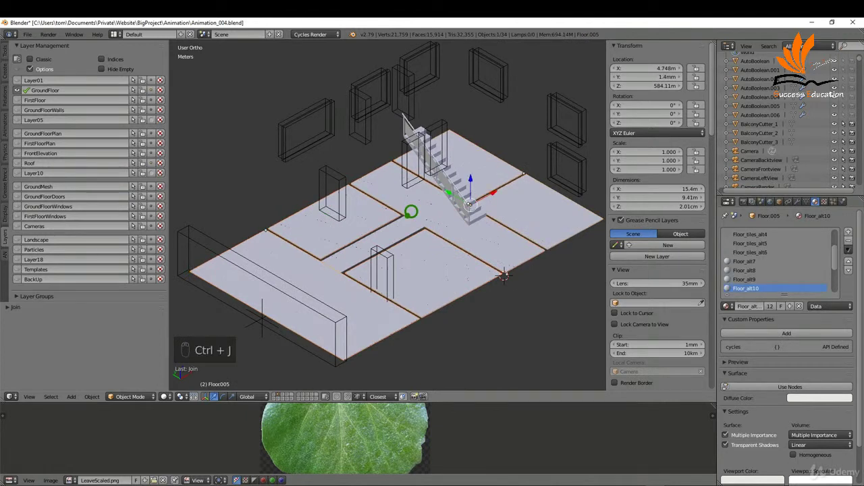
Find the narrow herringbone corridor floor in wireframe and join it with the large floor object.
left_click(800, 201)
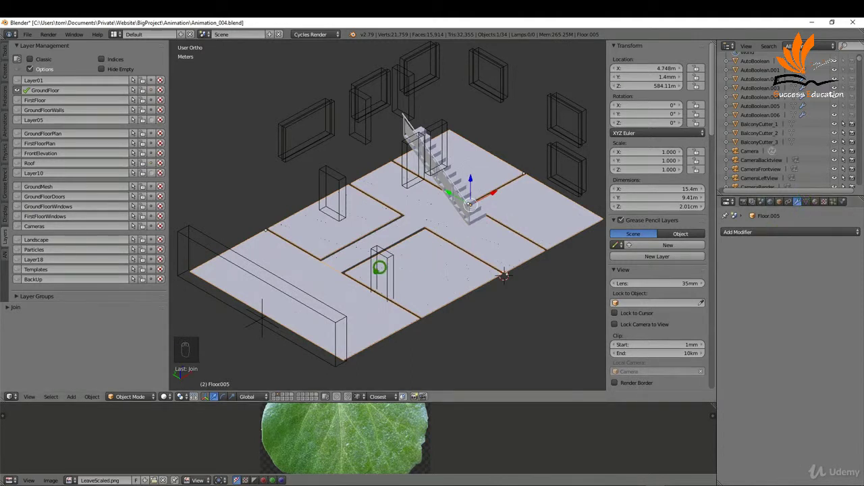
scroll(380, 268, "up", 8)
scroll(333, 244, "up", 4)
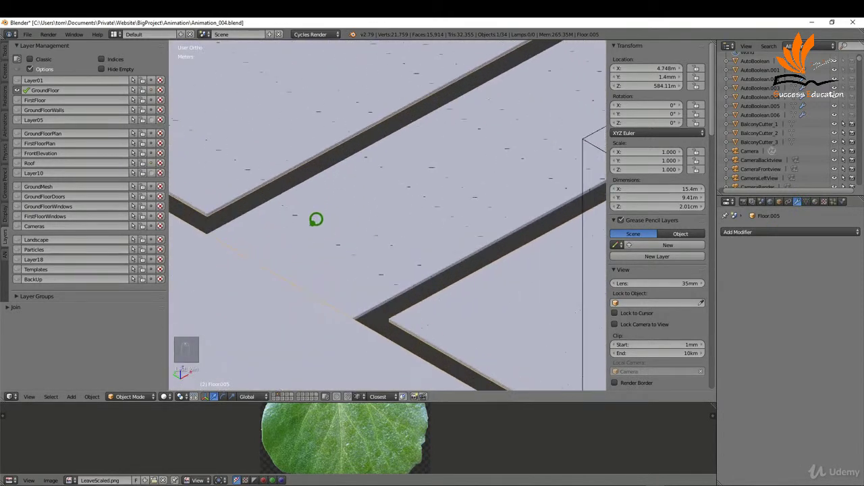
scroll(311, 215, "up", 2)
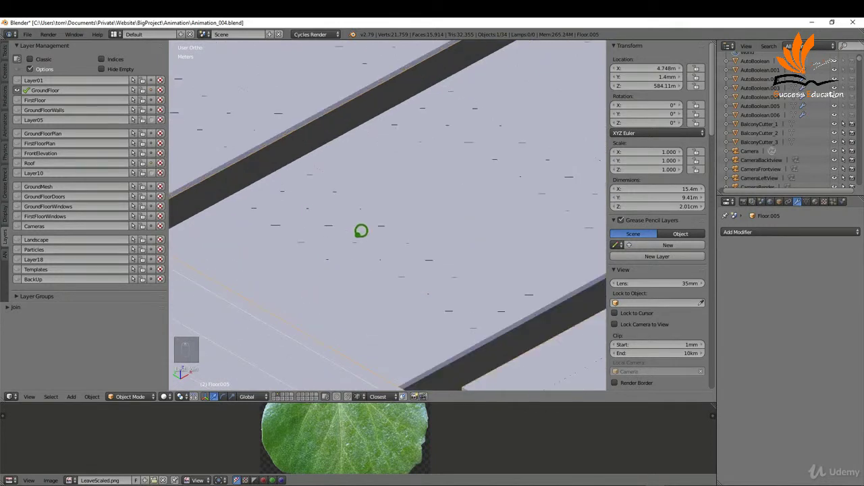
key("z")
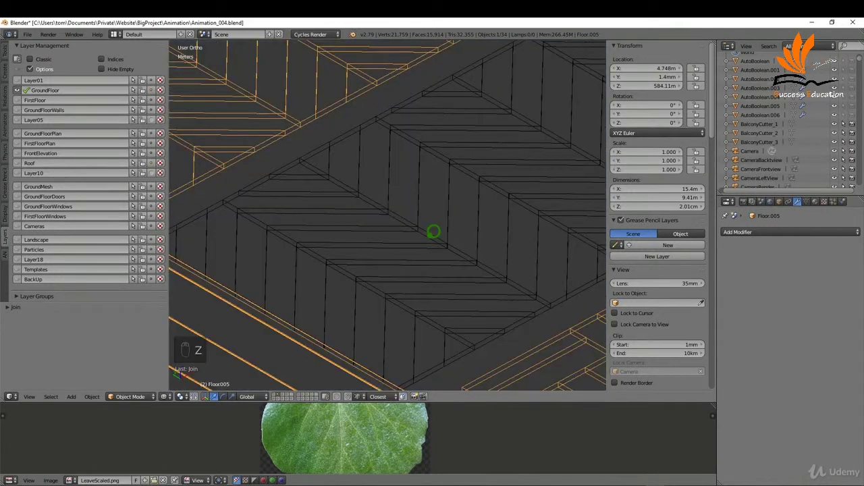
right_click(307, 218)
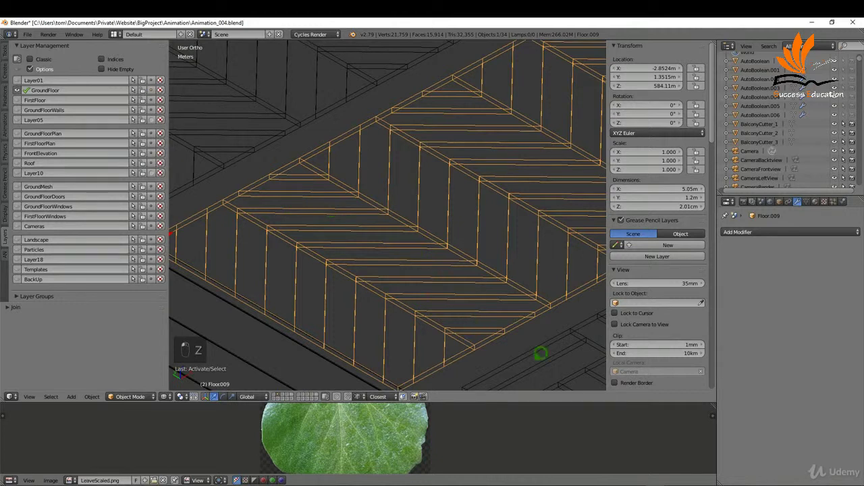
scroll(419, 277, "down", 2)
scroll(419, 277, "down", 5)
key("Tab")
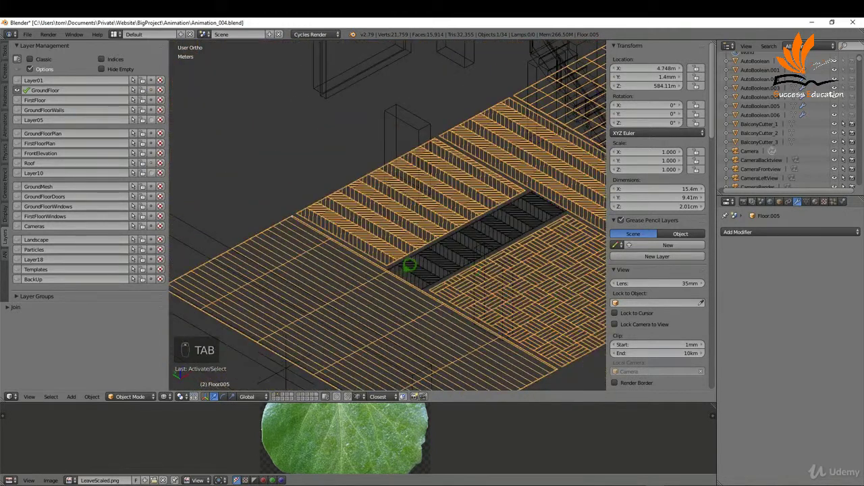
right_click(472, 236, "shift")
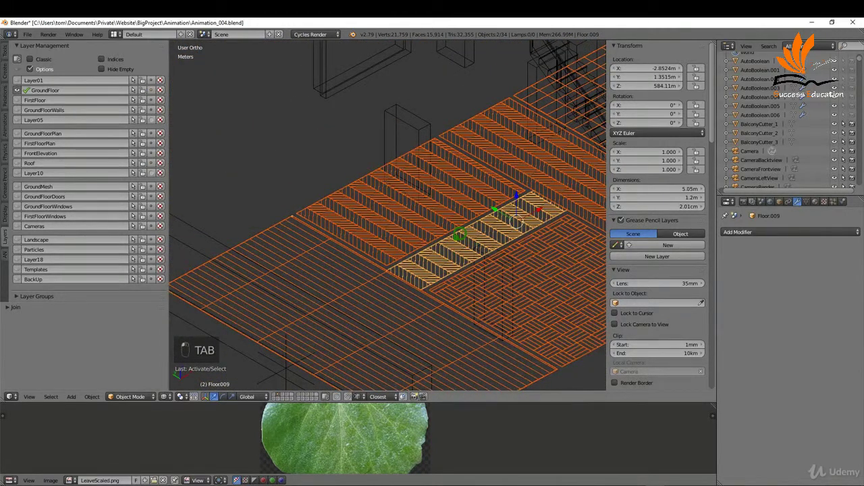
key("ctrl+j")
scroll(418, 277, "down", 4)
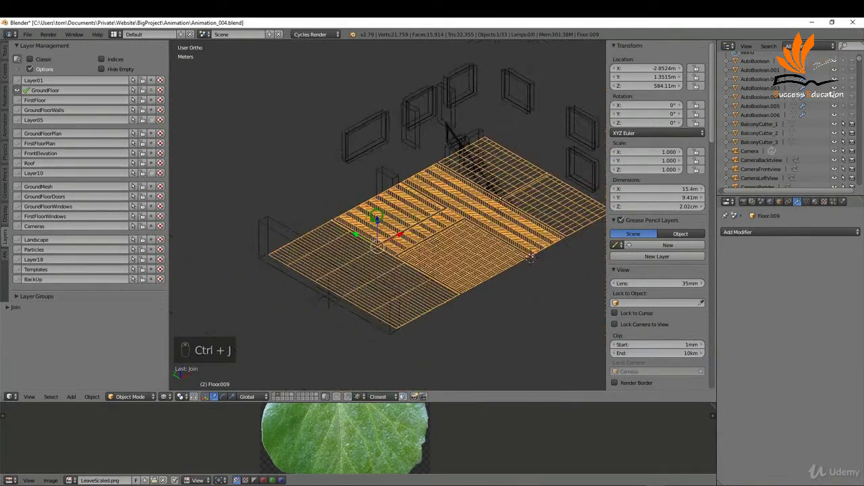
key("z")
Add a cube mesh in a top wireframe view of the ground floor.
left_click(476, 287)
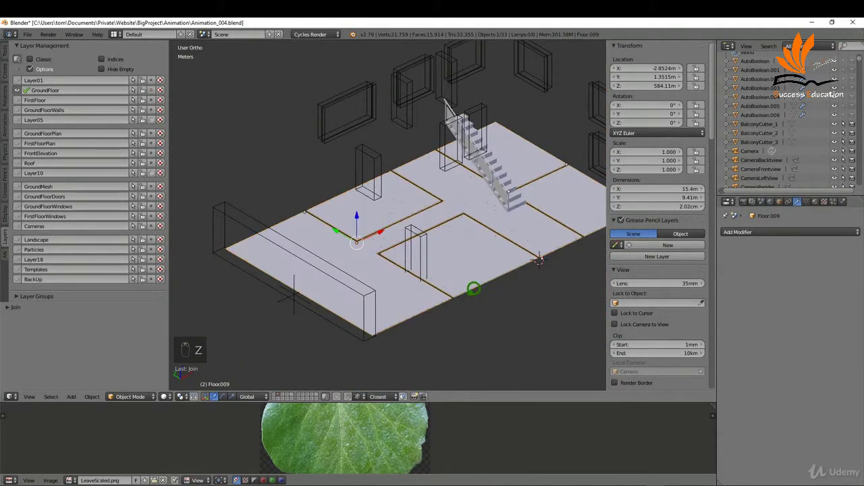
middle_click_drag(539, 261, 519, 270, "shift")
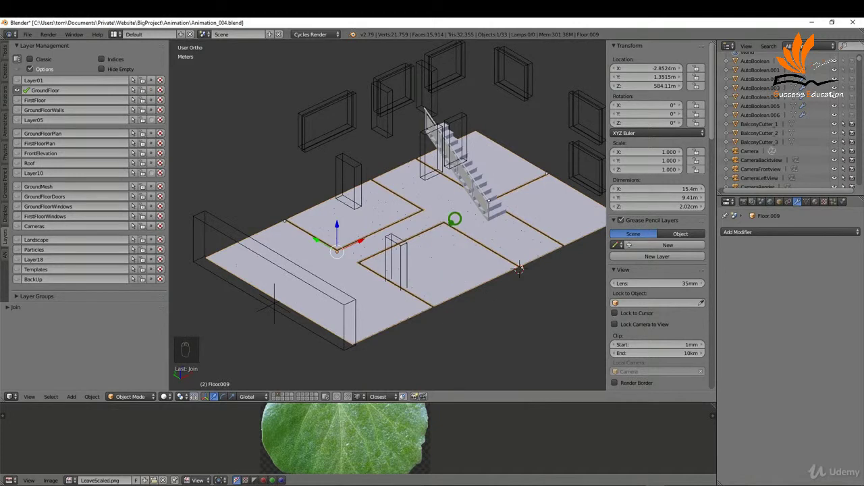
key("KP_7")
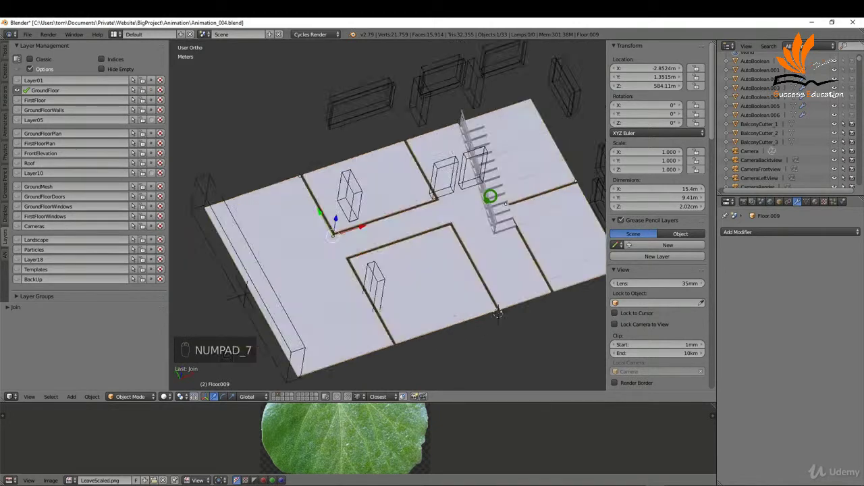
key("z")
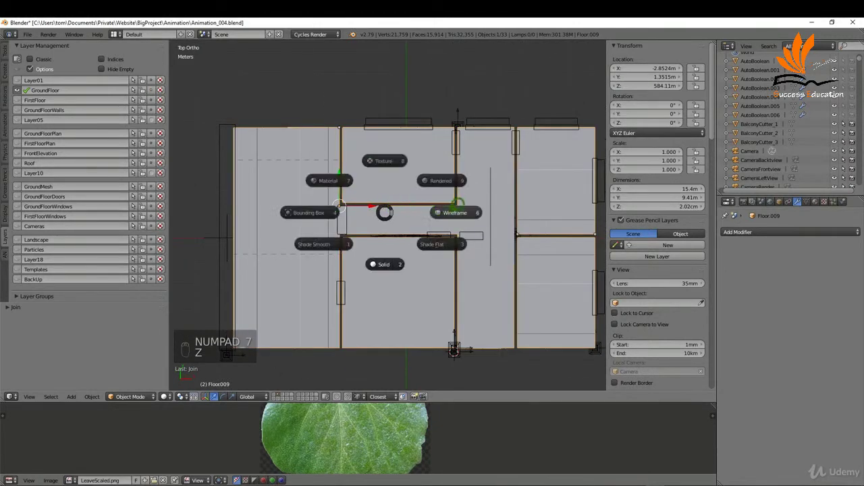
left_click(442, 209)
scroll(433, 196, "down", 3, "shift")
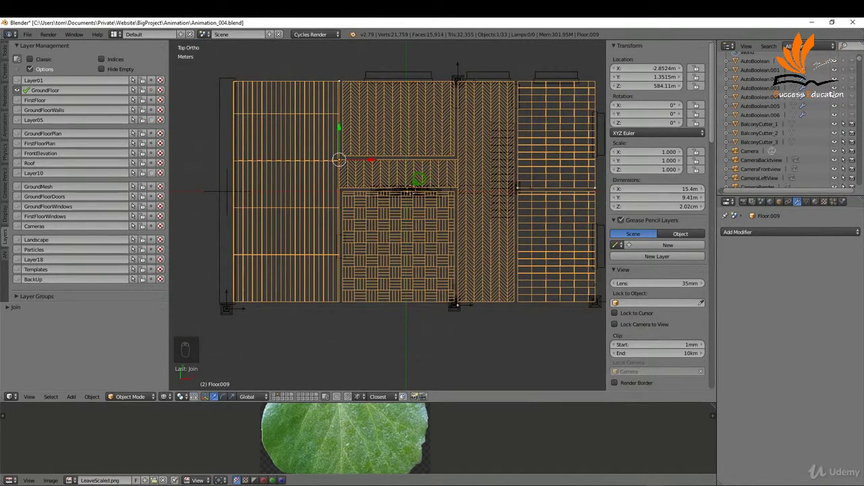
key("shift+a")
mouse_move(417, 186)
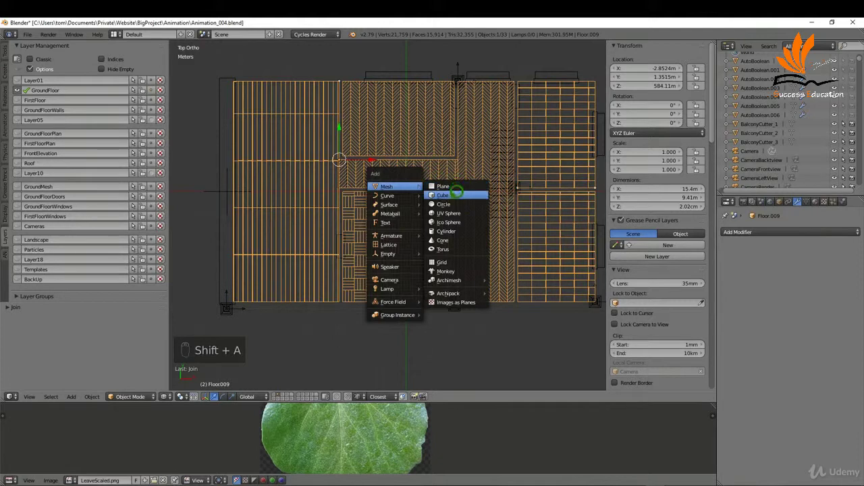
left_click(456, 193)
scroll(338, 205, "down", 2)
Scale and centre the cube over the floor, stretching it along X to about 16 m by 9.68 m.
key("s")
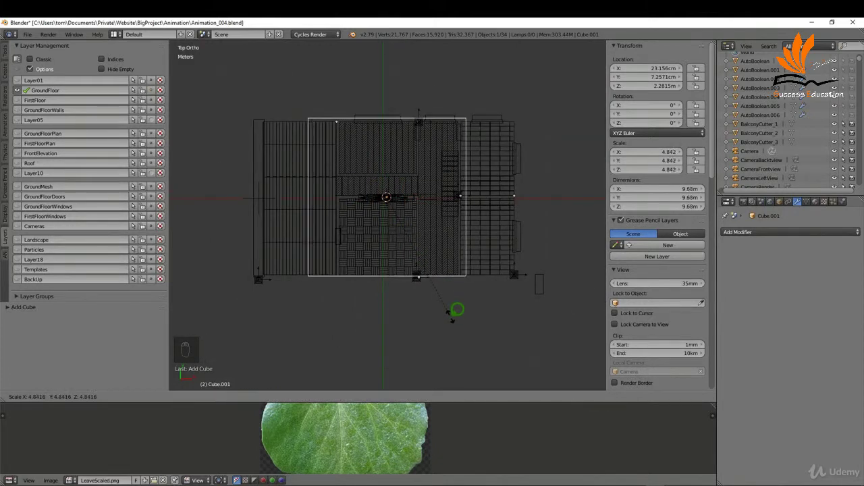
left_click(453, 314)
key("g")
left_click(392, 159)
key("s")
key("x")
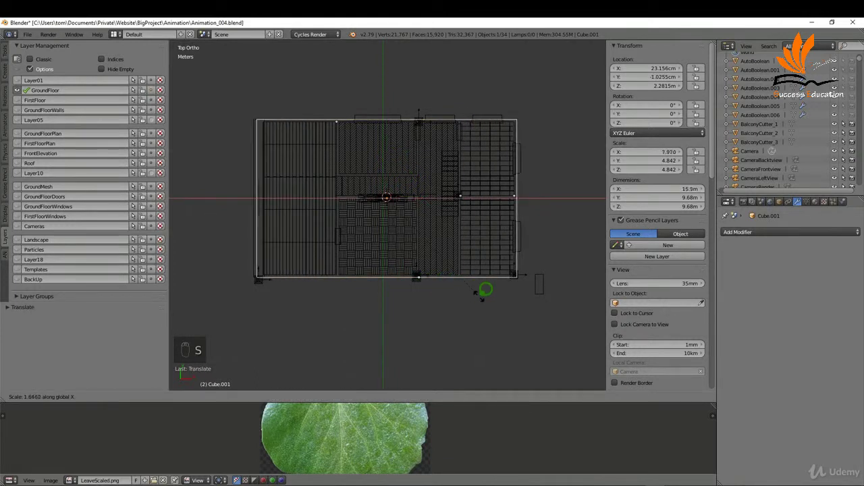
left_click(481, 294)
In front view, raise the cube along Z to about 588.8 m so its base sits just below the floor.
key("KP_1")
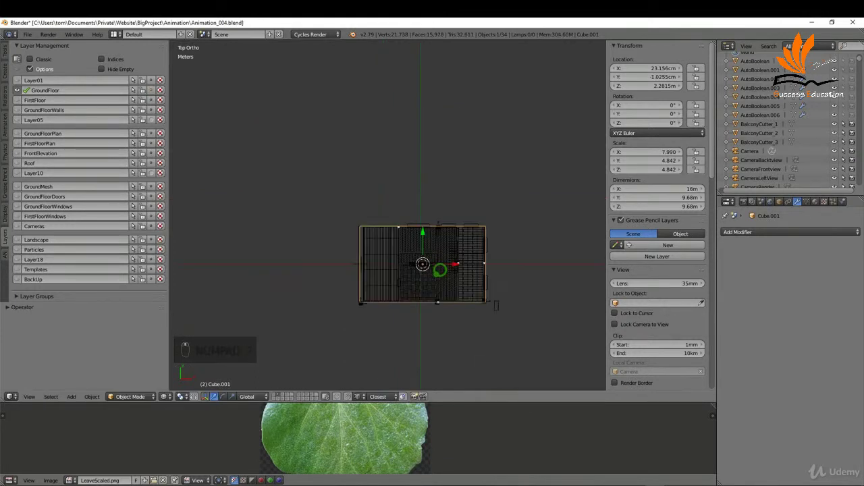
scroll(426, 136, "down", 10)
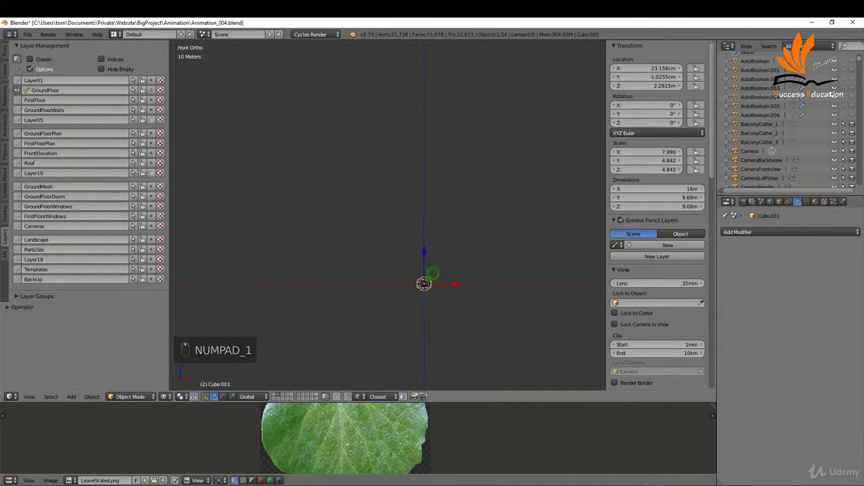
key("g")
key("z")
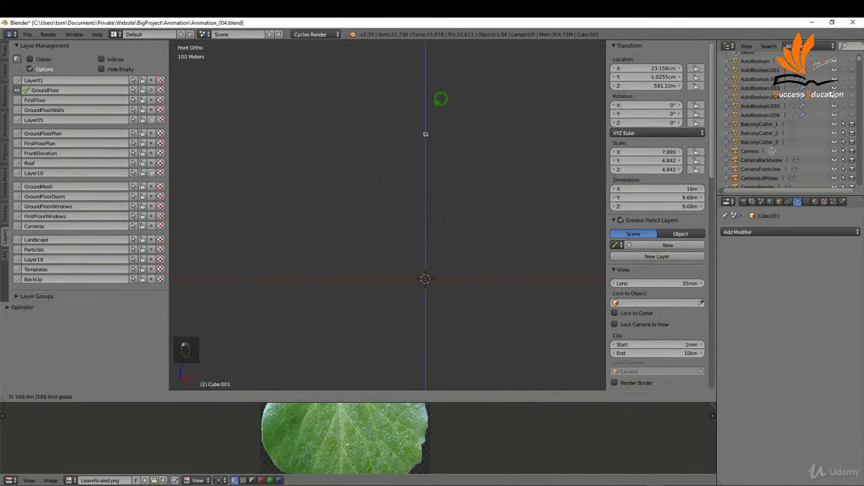
left_click(440, 100)
scroll(432, 142, "up", 10)
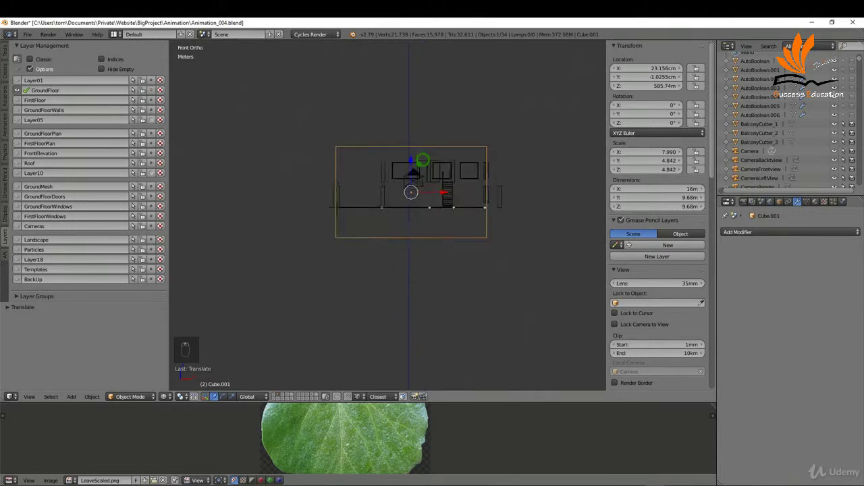
left_click_drag(408, 174, 413, 124)
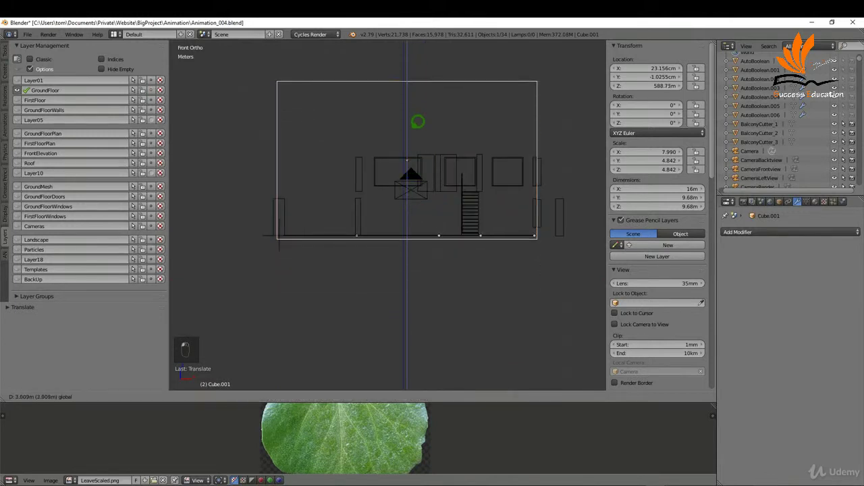
Lower the cube's top face to just above the floor, leaving a thin box about 35 cm high.
key("Tab")
left_click(422, 121)
key("a")
key("a")
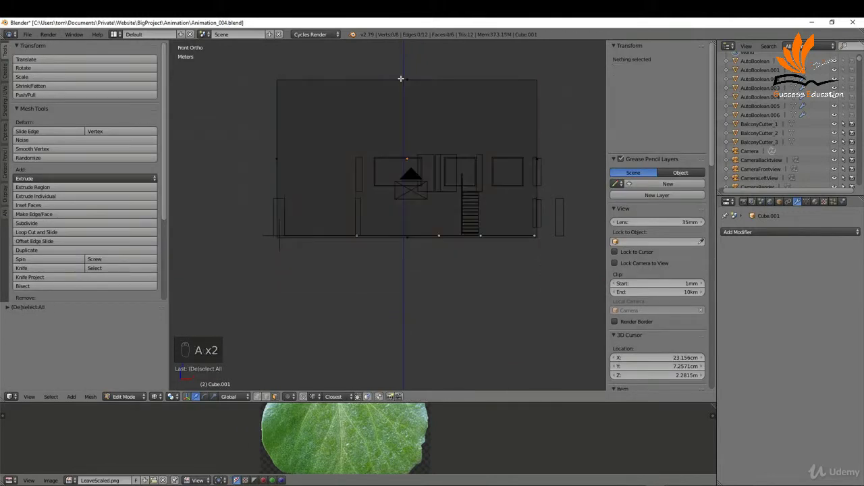
key("b")
left_click_drag(248, 61, 565, 95)
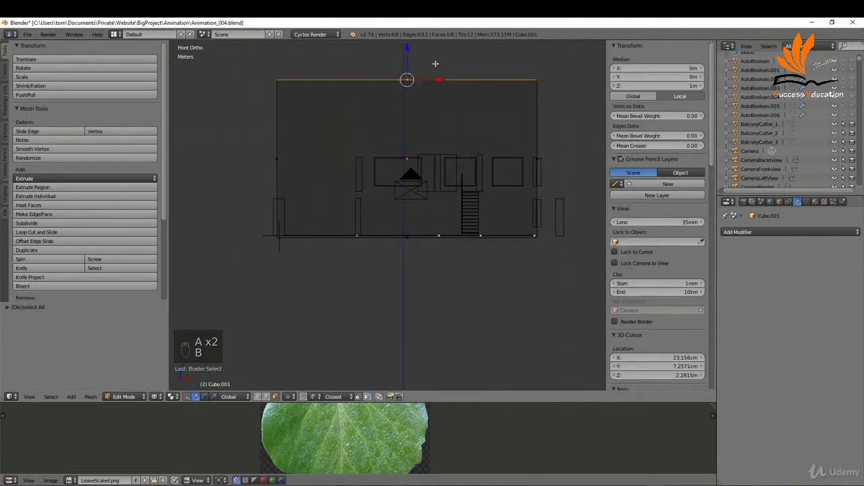
left_click_drag(404, 47, 410, 199)
key("Tab")
left_click(356, 192)
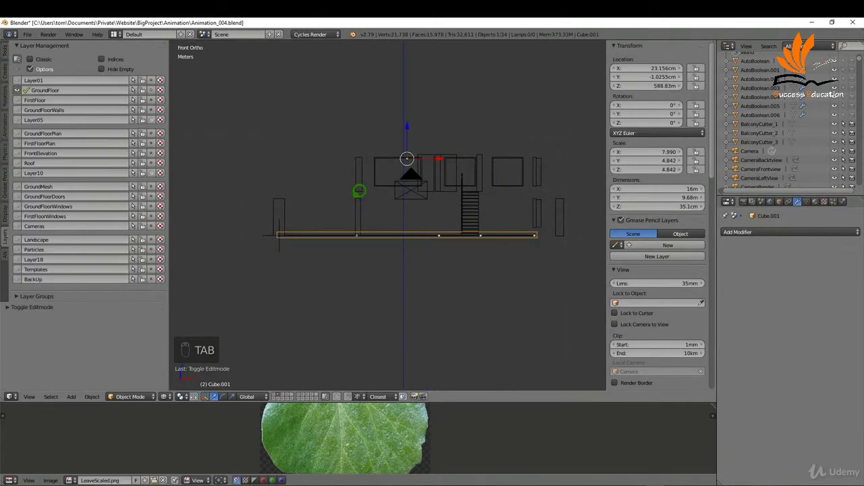
Apply the thin box's scale and set its origin to its geometry.
key("ctrl+a")
left_click(328, 205)
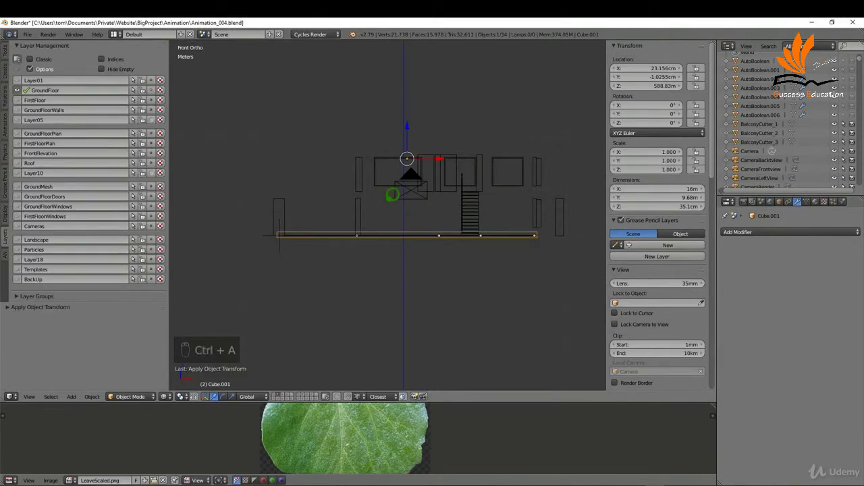
key("ctrl+alt+shift+c")
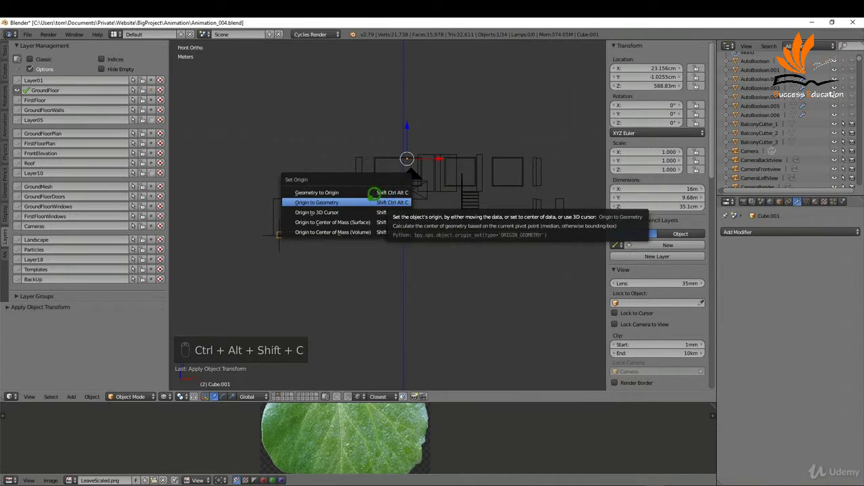
left_click(371, 202)
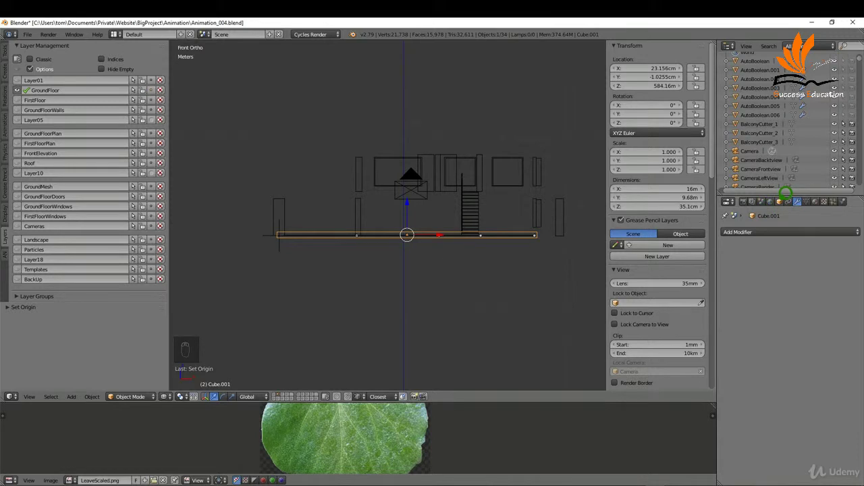
Set the thin box's maximum draw type to Wire and switch the viewport to solid shading.
left_click(782, 201)
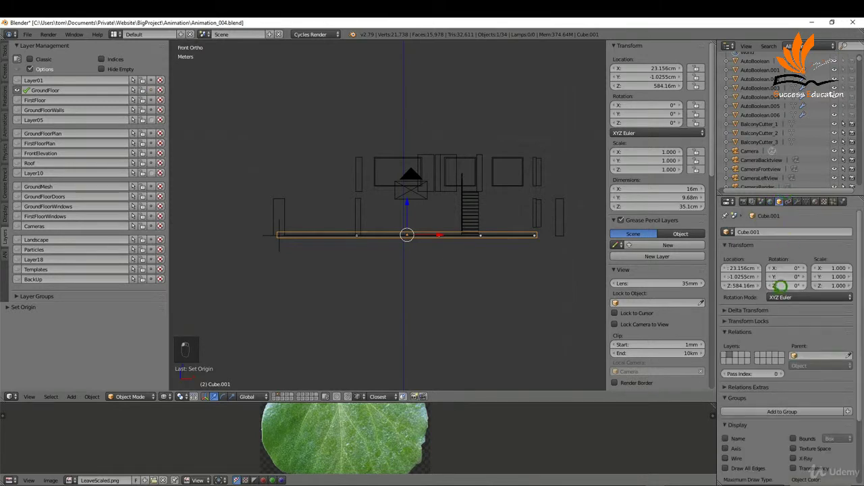
scroll(762, 336, "down", 3)
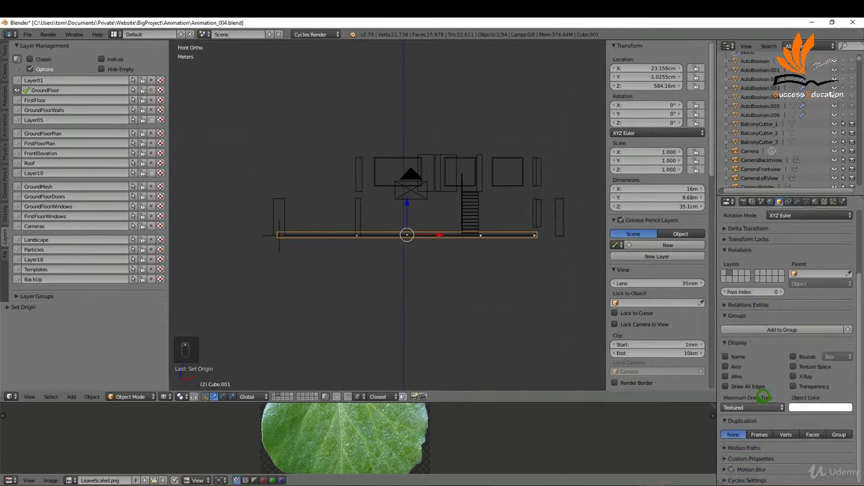
left_click(760, 407)
left_click(746, 384)
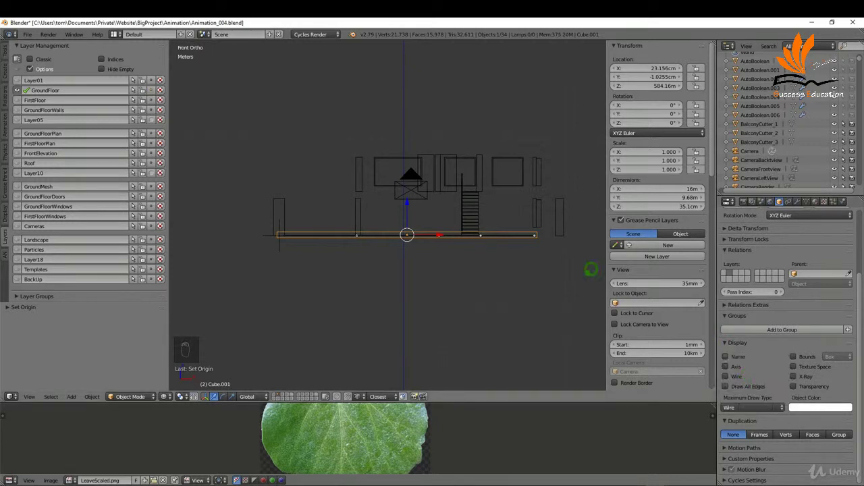
key("z")
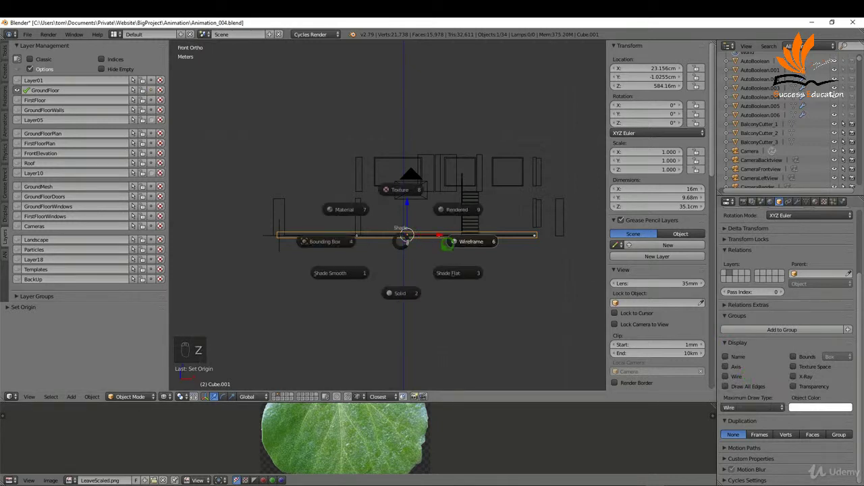
left_click(408, 287)
middle_click_drag(405, 202, 406, 260)
middle_click_drag(475, 240, 473, 241)
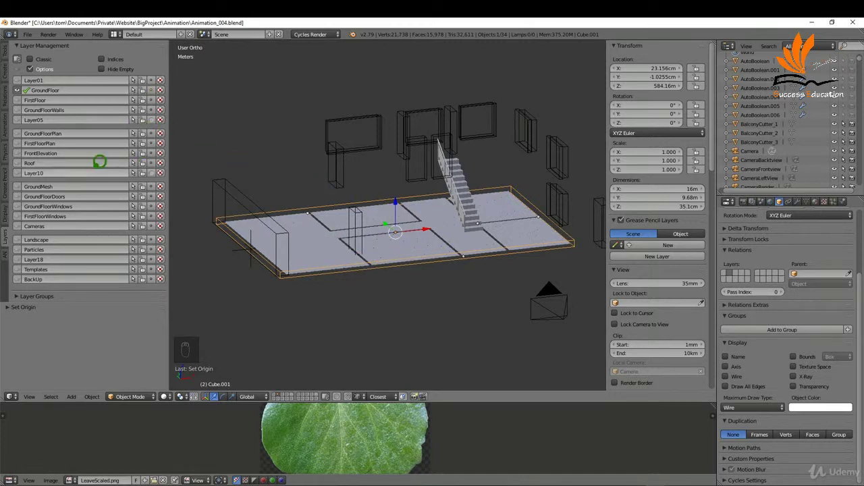
Rename Layer10 as DoNotRender and move the thin box onto it, with that layer shown alongside GroundFloor.
double_click(74, 173)
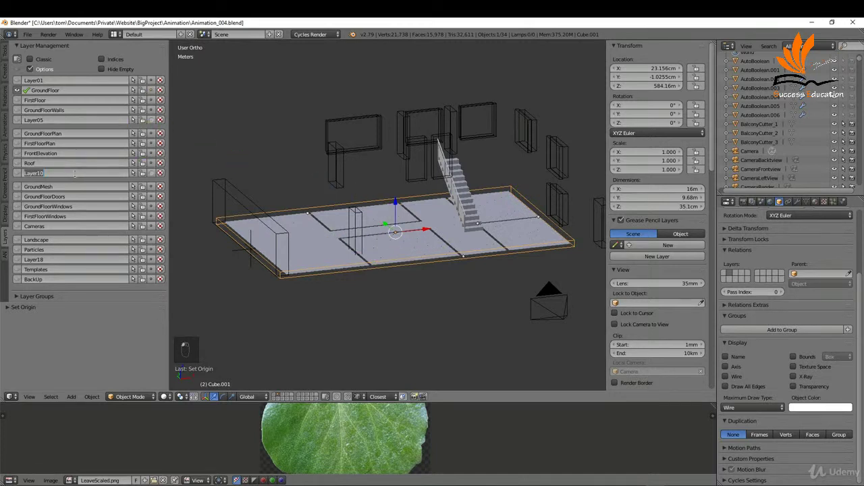
type("DoNotRender")
key("Return")
left_click(156, 169)
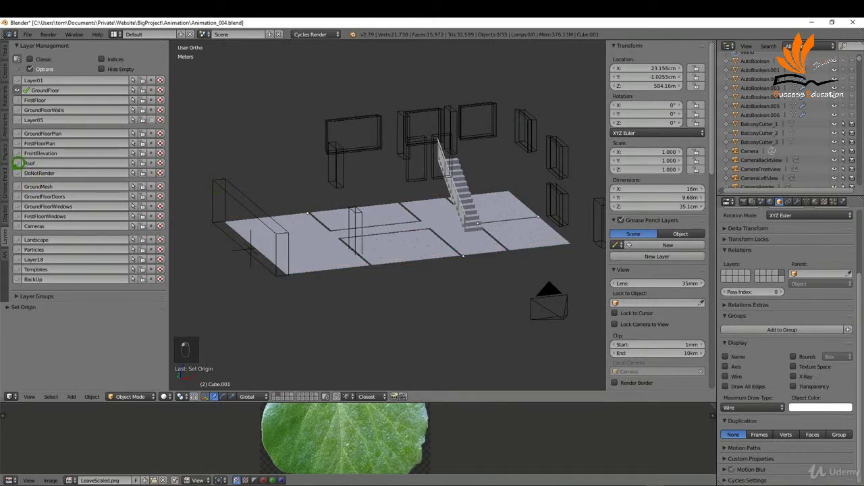
left_click(25, 168)
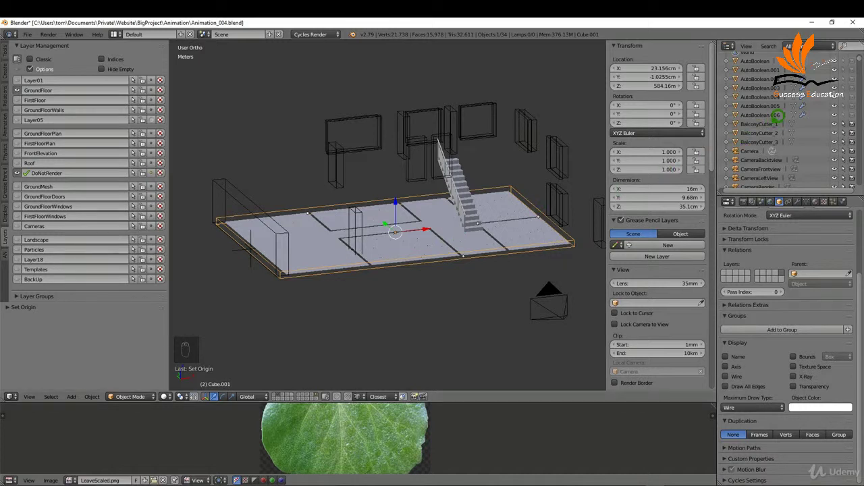
Locate the thin box in the object list and rename it AGroundFloorReveal.
key("period")
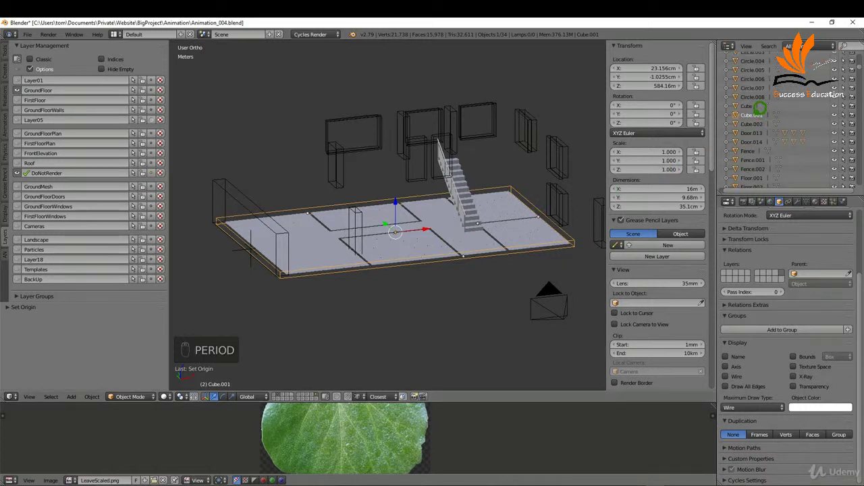
double_click(755, 114)
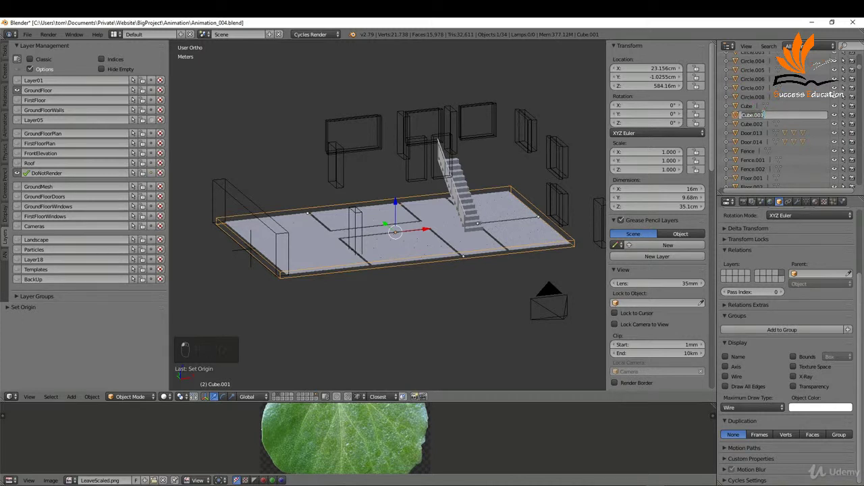
key("BackSpace")
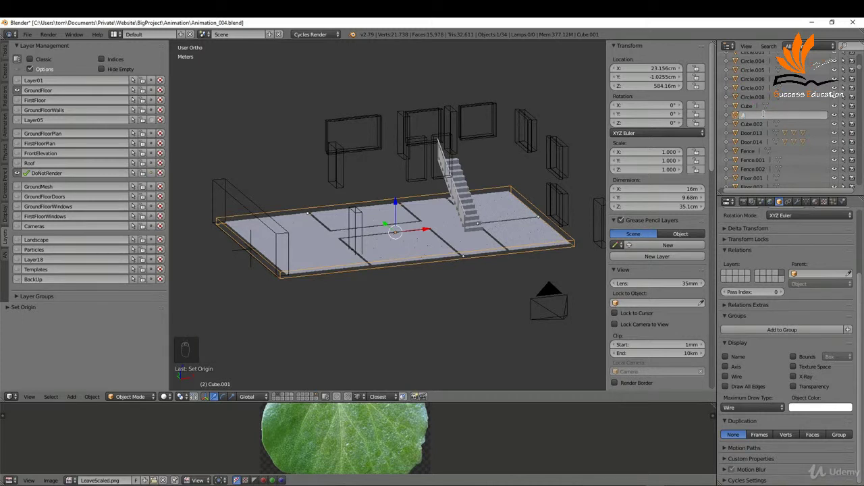
type("AGroundFloorReveal")
left_click(771, 106)
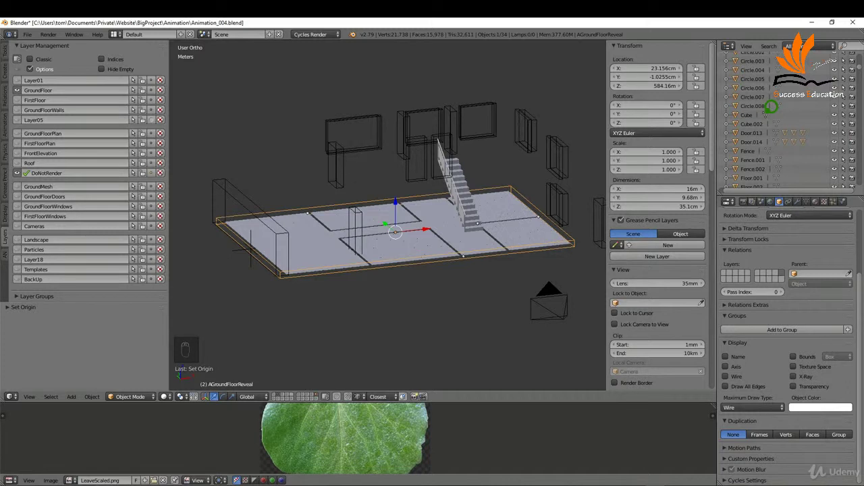
key("period")
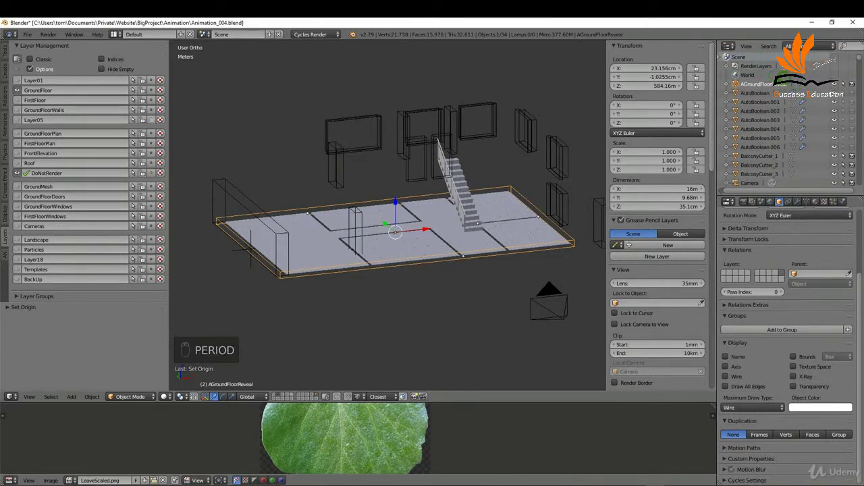
Add a Boolean modifier to the joined ground floor, set to Difference with AGroundFloorReveal as its object.
right_click(453, 223)
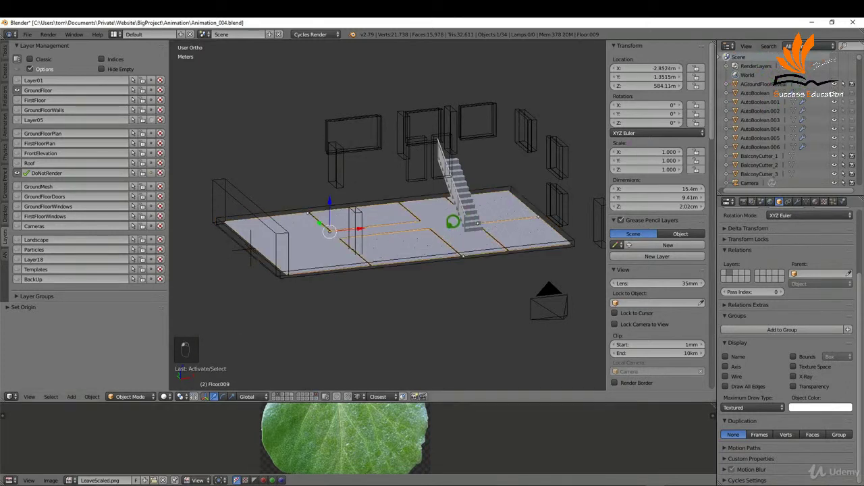
left_click(798, 201)
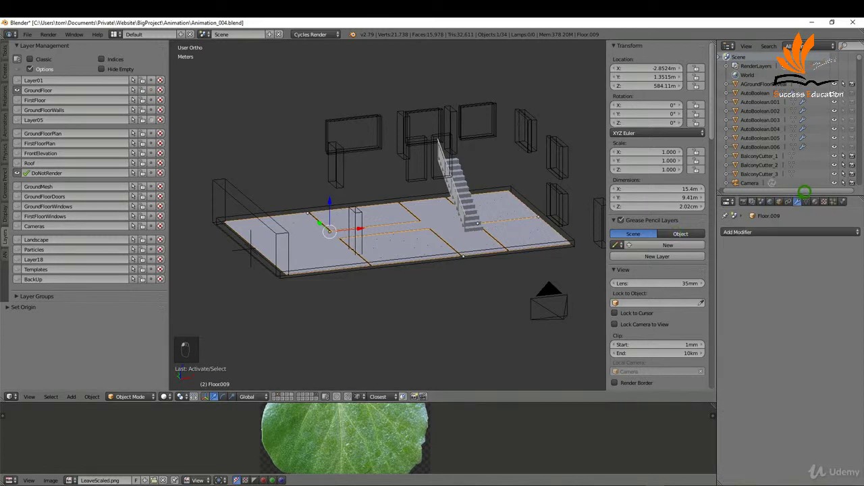
left_click(777, 231)
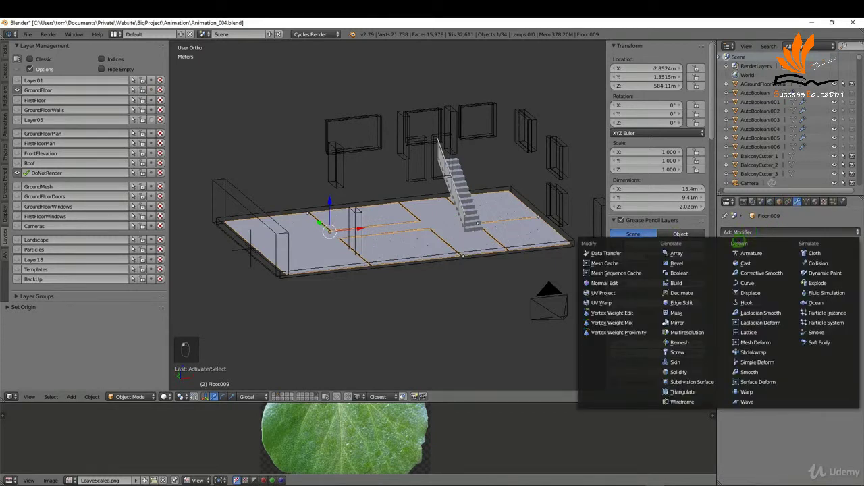
left_click(675, 273)
left_click(748, 276)
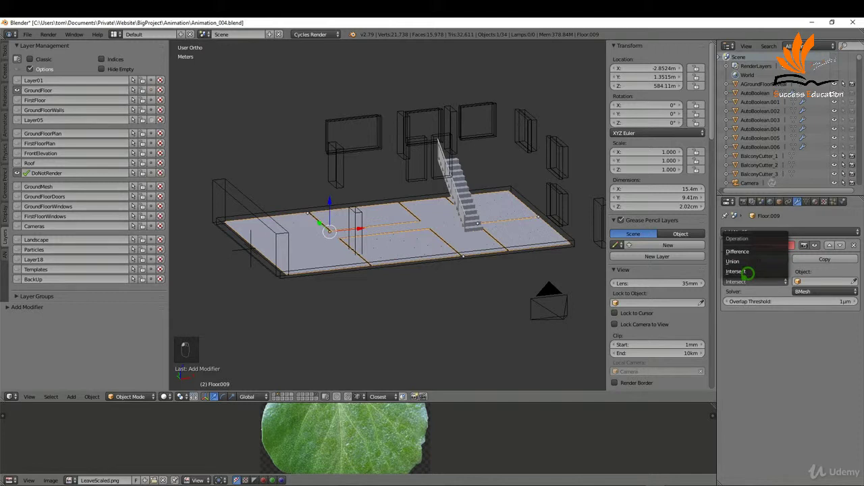
left_click(738, 252)
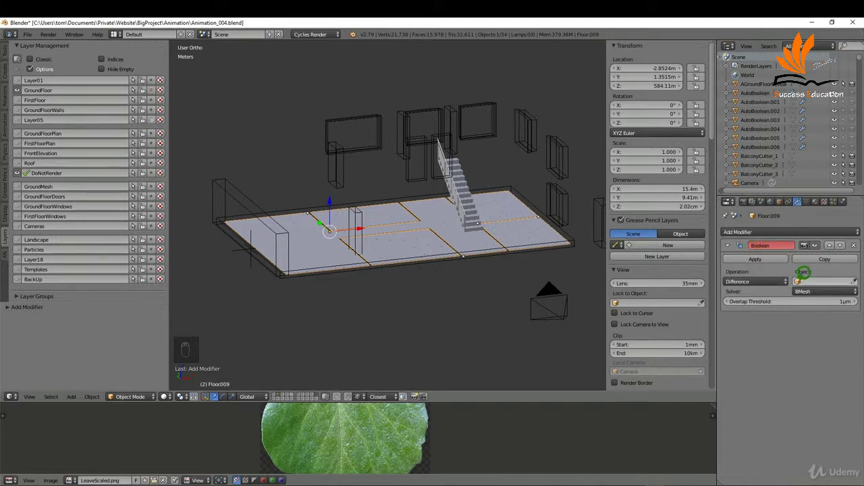
left_click(801, 280)
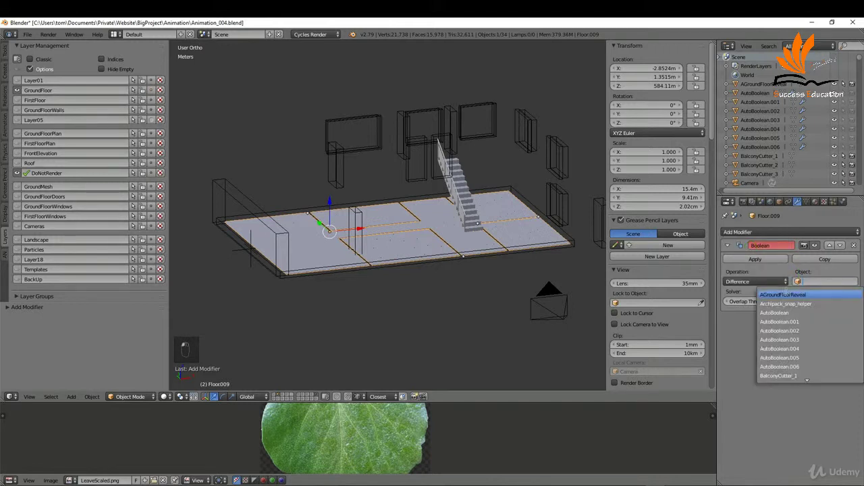
left_click(783, 295)
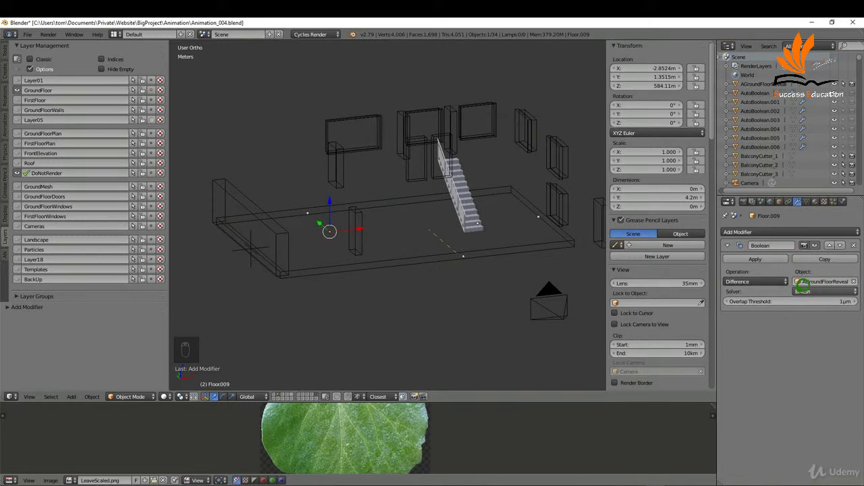
Replace the image editor with a Timeline and insert a Location keyframe on AGroundFloorReveal at frame 1.
right_click(512, 227)
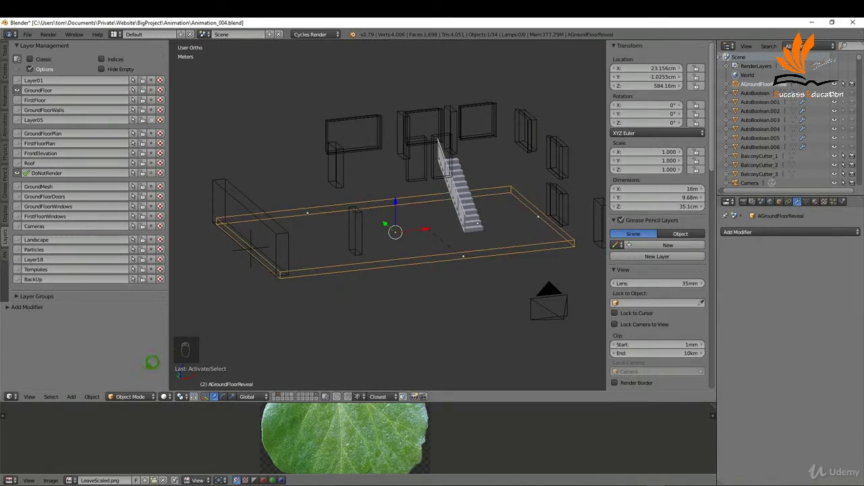
left_click(9, 480)
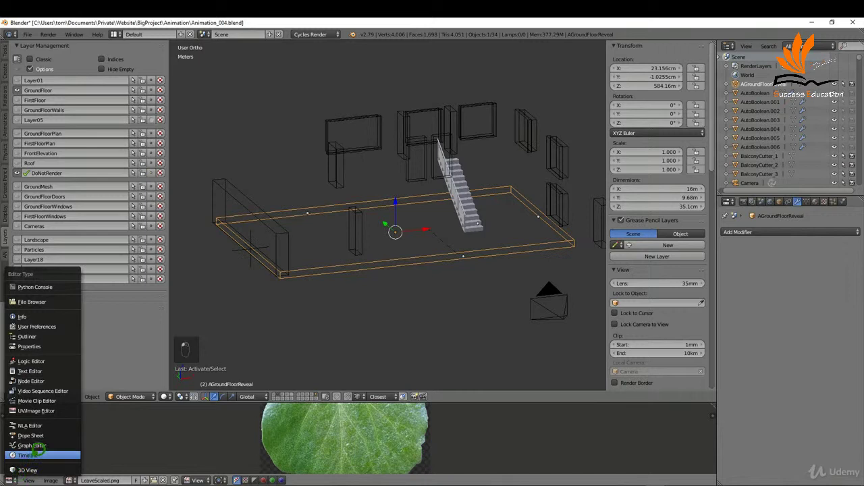
left_click(38, 455)
key("Left")
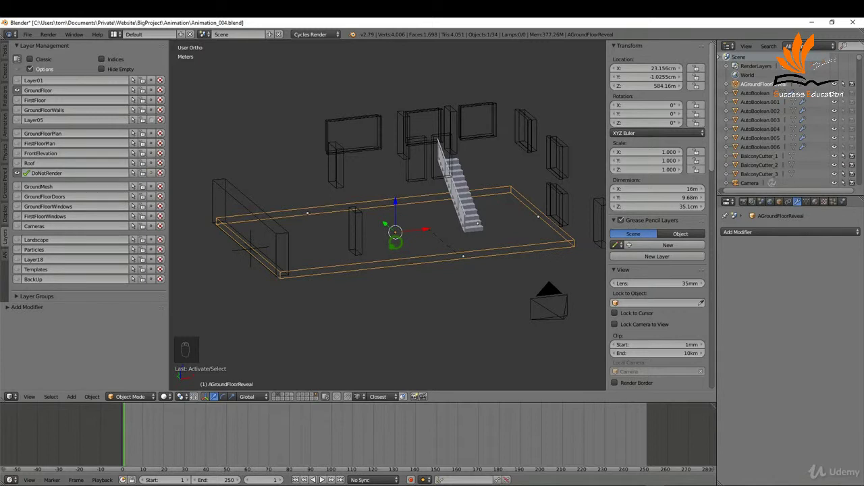
key("i")
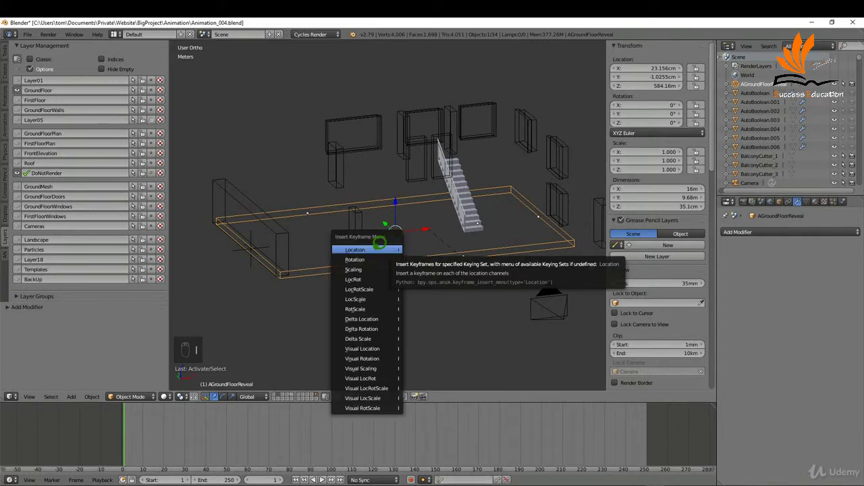
left_click(379, 248)
In camera view at frame 48, move AGroundFloorReveal along X to about -15.97 m and insert a Location keyframe.
key("KP_0")
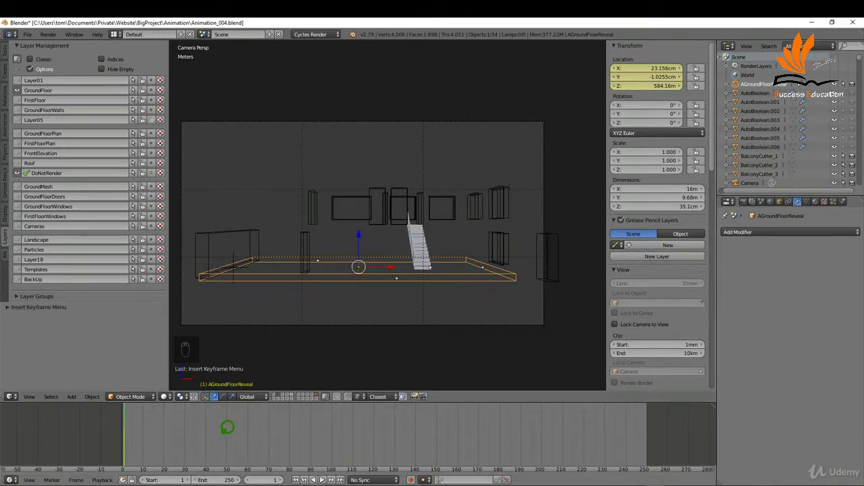
left_click(225, 425)
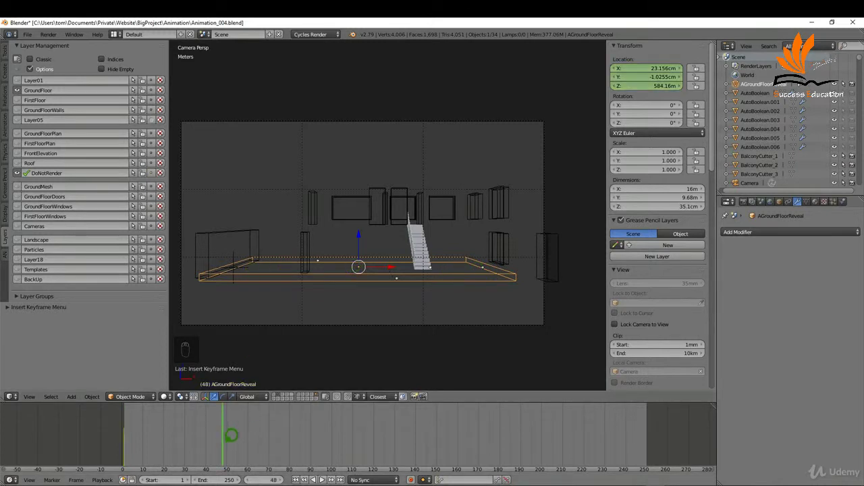
key("g")
key("x")
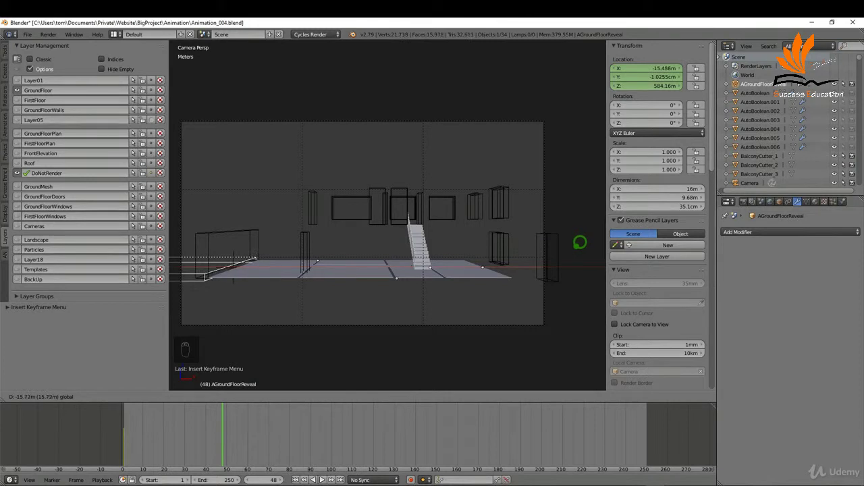
left_click(491, 255)
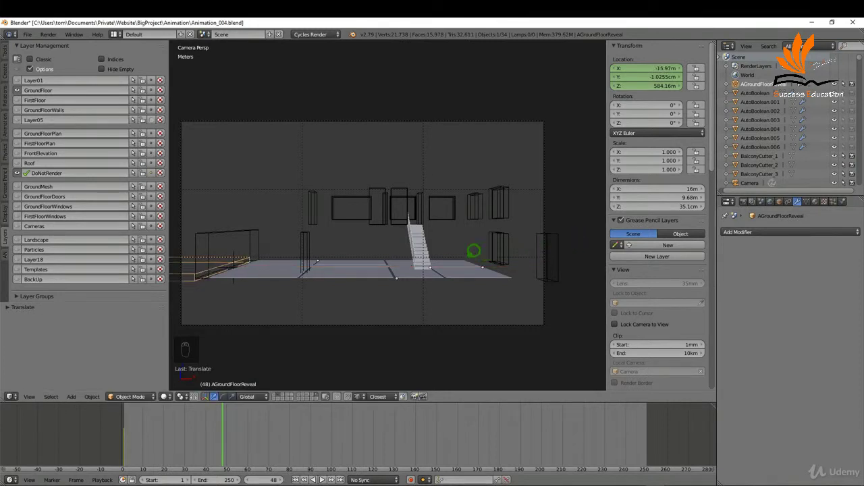
key("i")
left_click(365, 227)
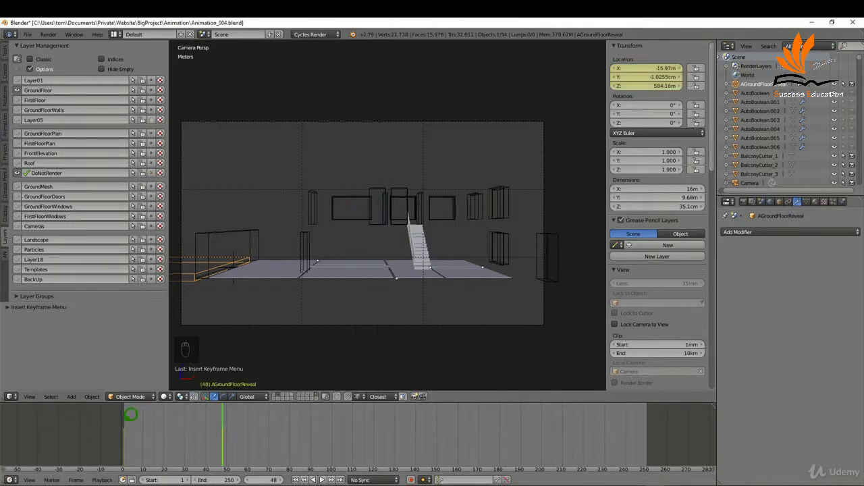
Play the floor reveal animation from the first frame, stop it and return to frame 1.
key("shift+Left")
key("alt+a")
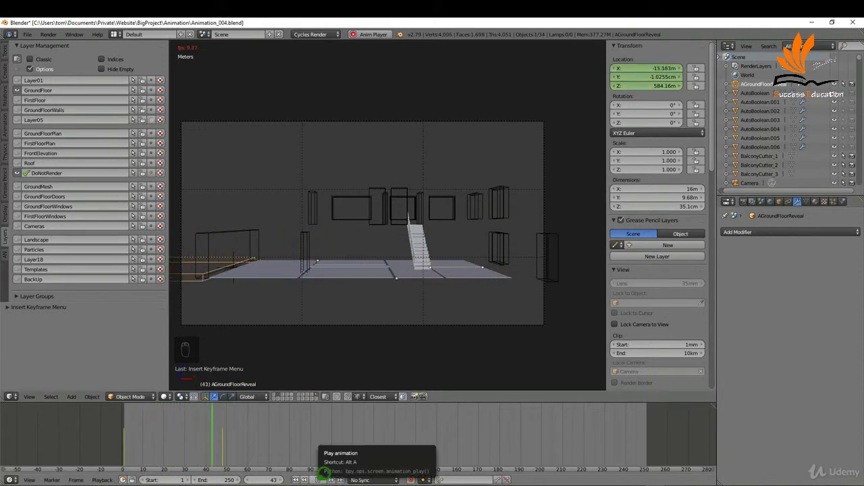
left_click(321, 476)
left_click(298, 479)
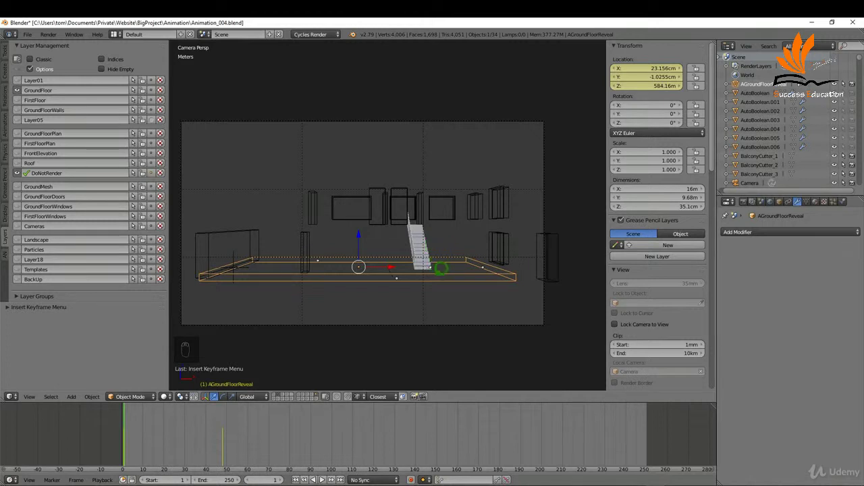
Duplicate AGroundFloorReveal in place and delete the copy's keyframe at frame 48, returning to frame 1.
key("shift+d")
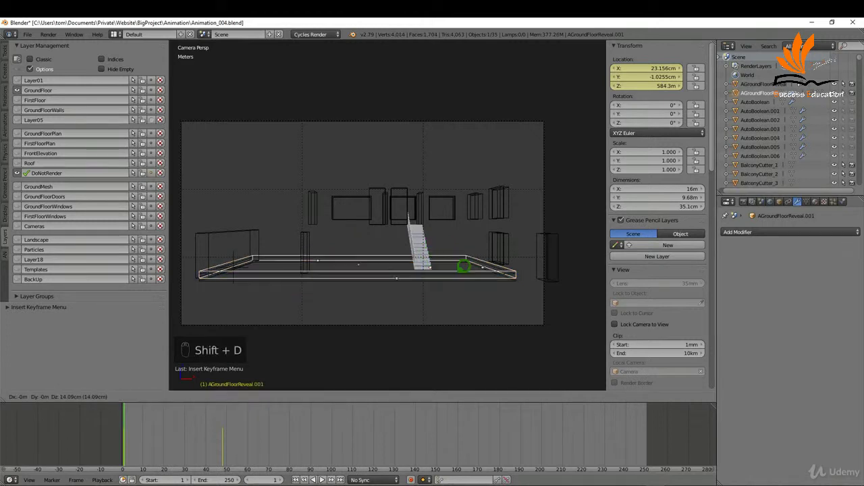
left_click(228, 417)
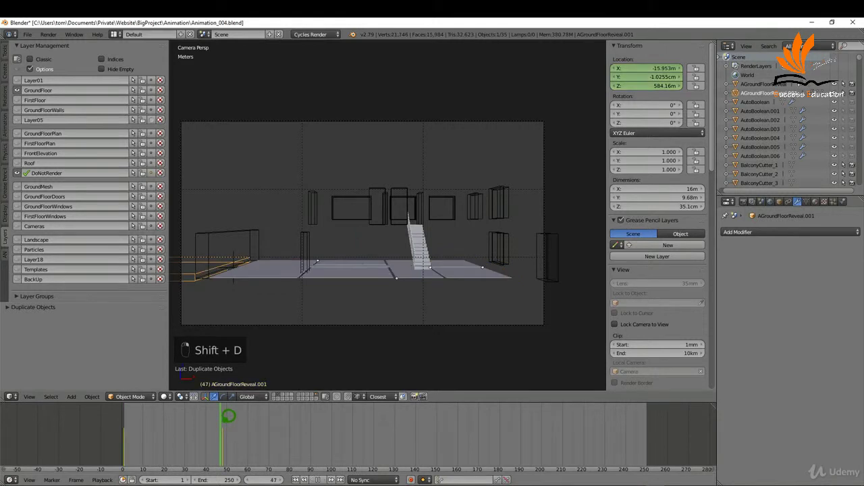
left_click(226, 417)
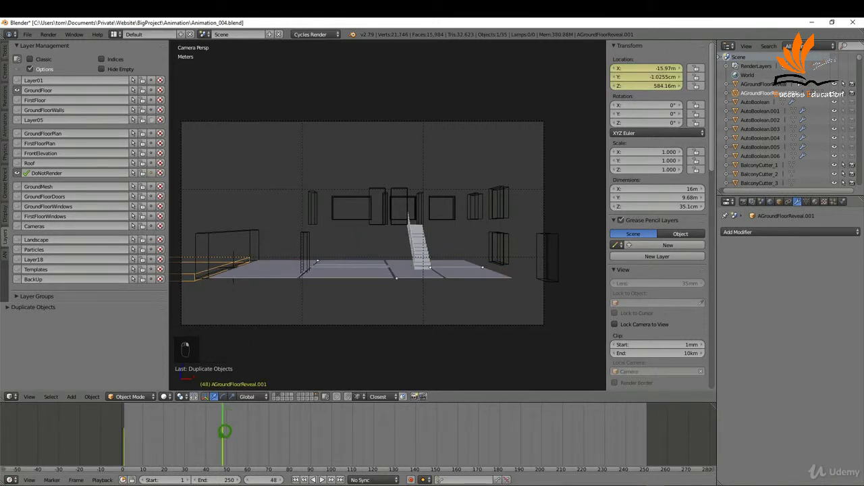
key("alt+i")
left_click(346, 315)
left_click_drag(218, 411, 124, 411)
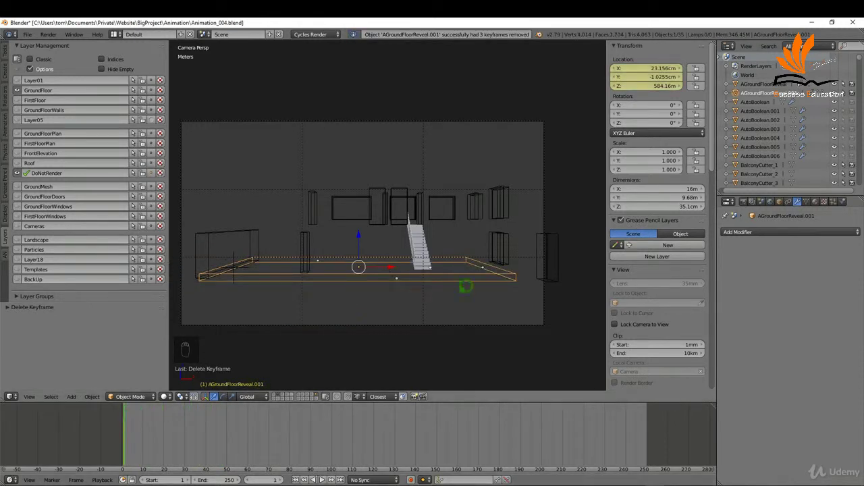
Rename the duplicated cutter as AGroundFloorWallsReval and show the GroundFloorWalls layer.
double_click(763, 93)
type("A")
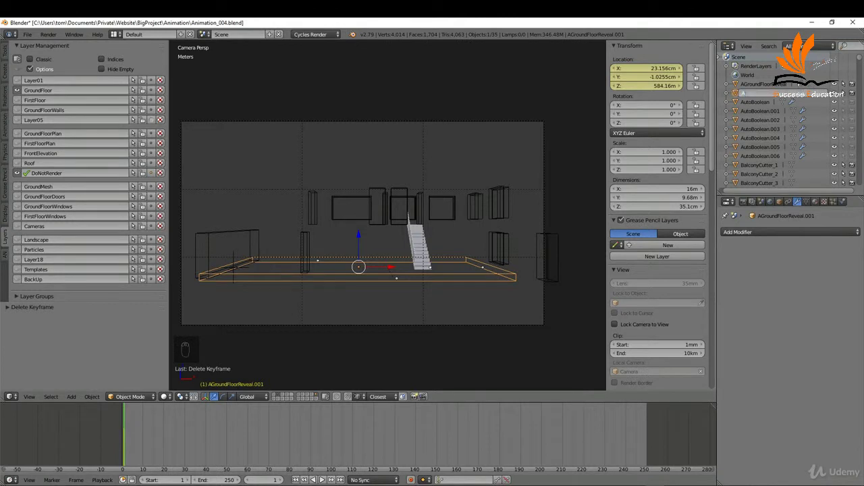
type("GroundFloorWallsReval")
key("Return")
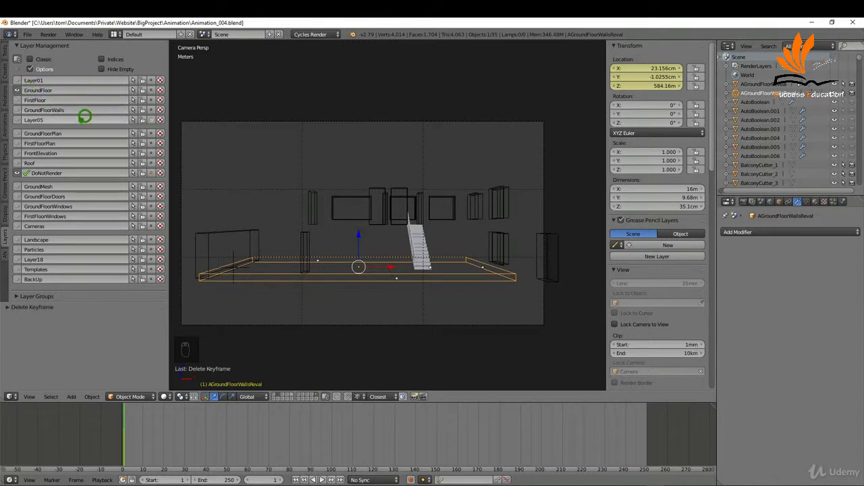
left_click(25, 110)
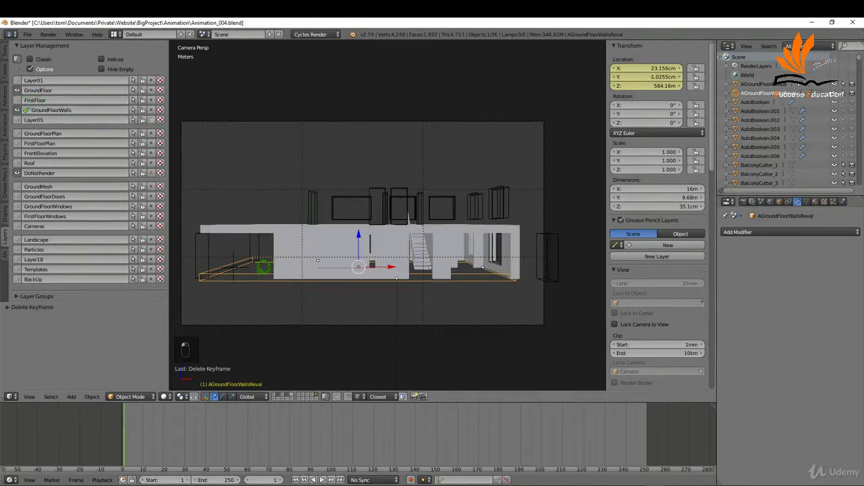
In Edit Mode, raise the top face of AGroundFloorWallsReval along Z above the walls, making the box about 3 m high.
key("Tab")
left_click(339, 266)
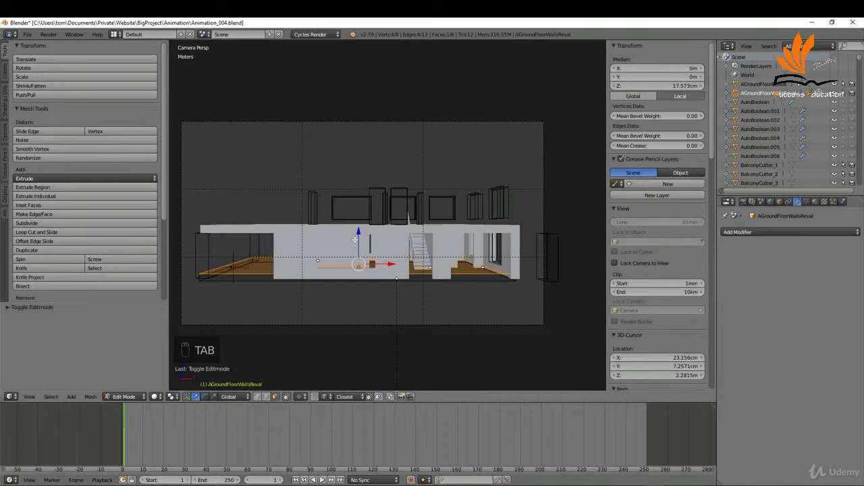
left_click_drag(358, 233, 361, 194)
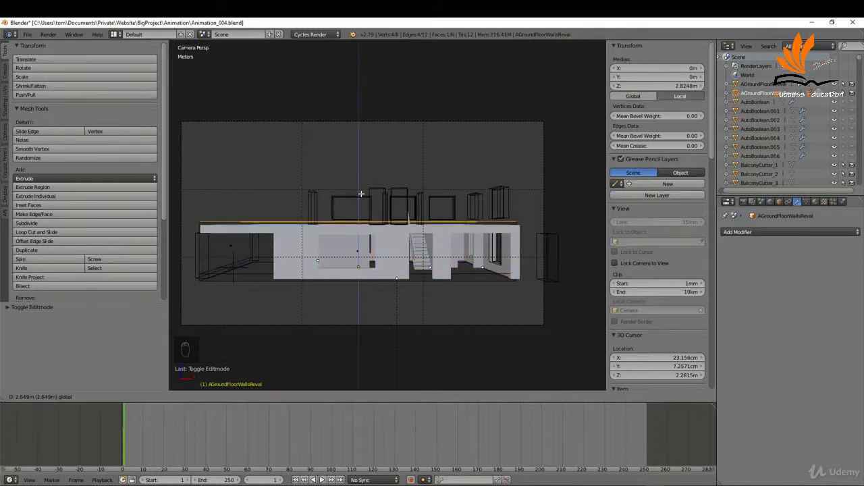
left_click_drag(361, 193, 361, 193)
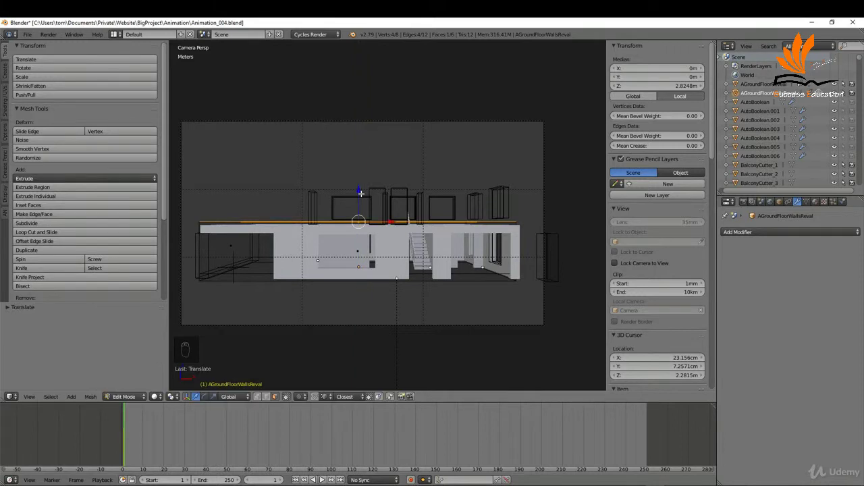
key("Tab")
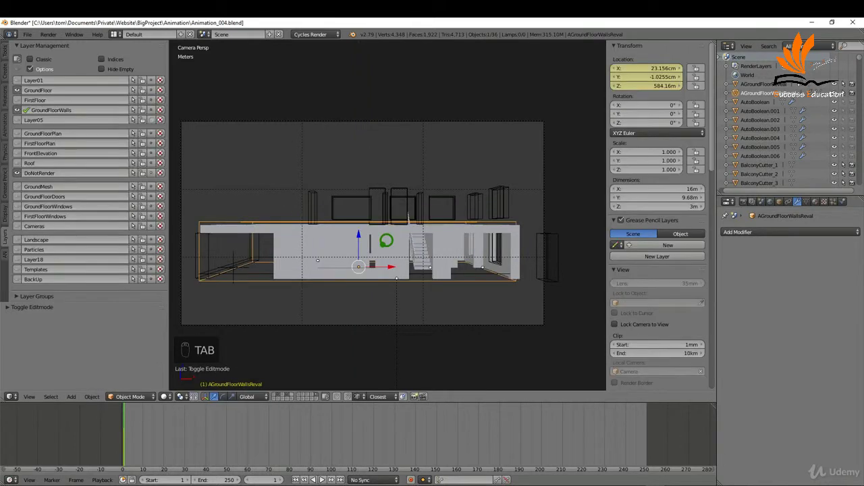
In front view, scale AGroundFloorWallsReval along X to about 16.6 m and shift it about 11.5 cm along X to enclose the walls.
key("KP_1")
scroll(359, 185, "down", 10)
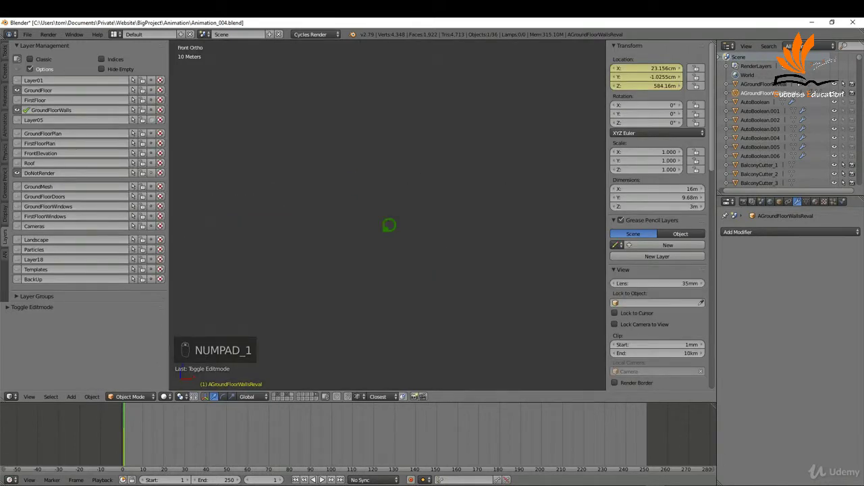
key("KP_Decimal")
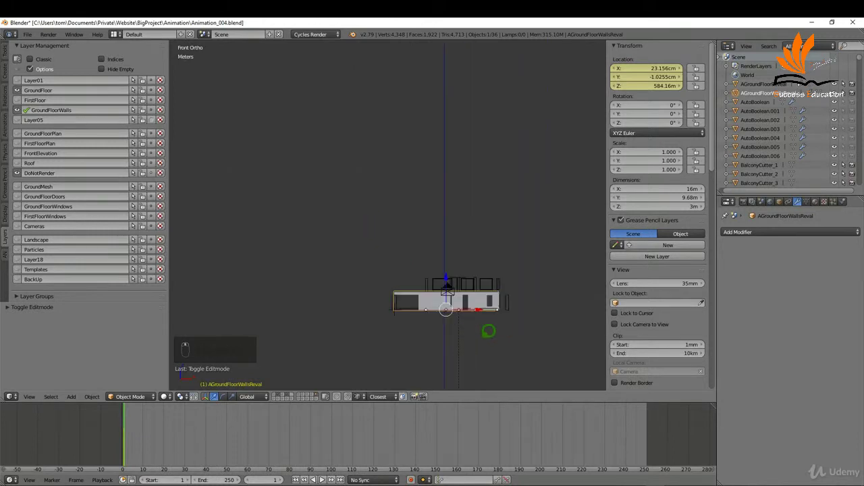
middle_click_drag(493, 296, 467, 279, "shift")
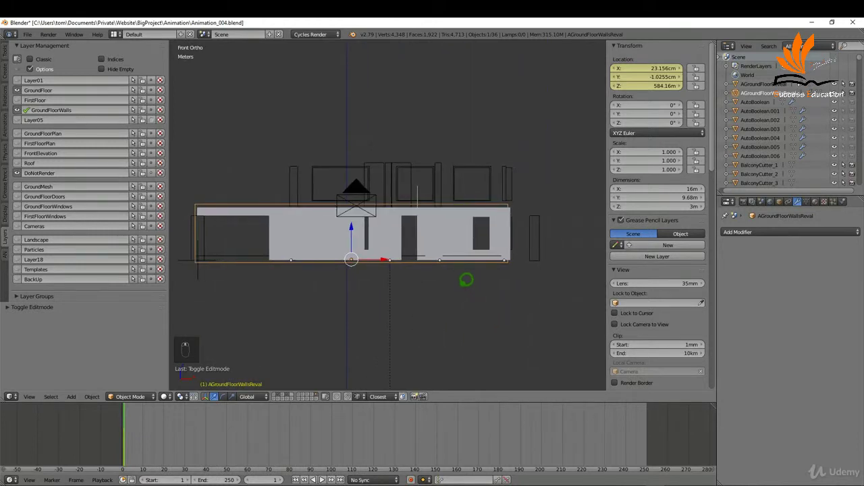
key("s")
key("x")
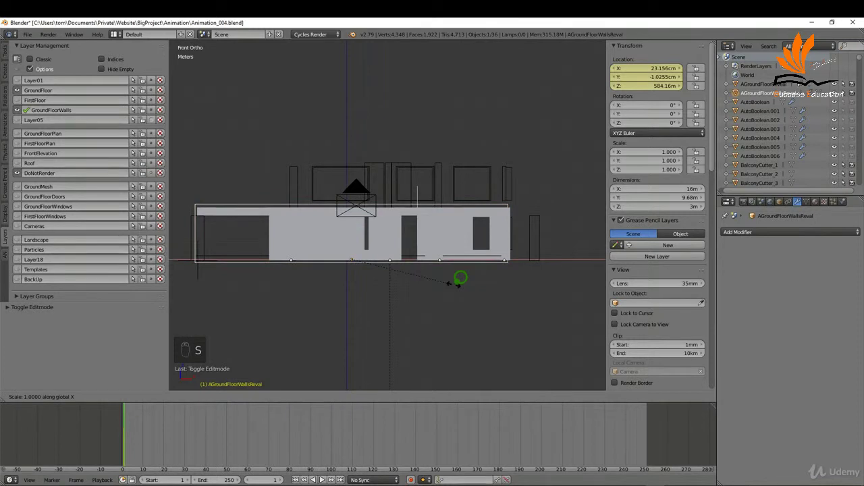
left_click(461, 282)
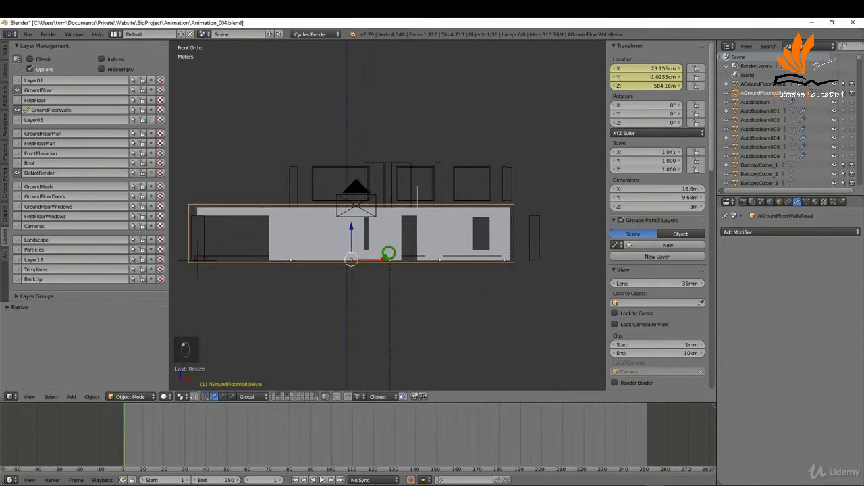
key("g")
key("x")
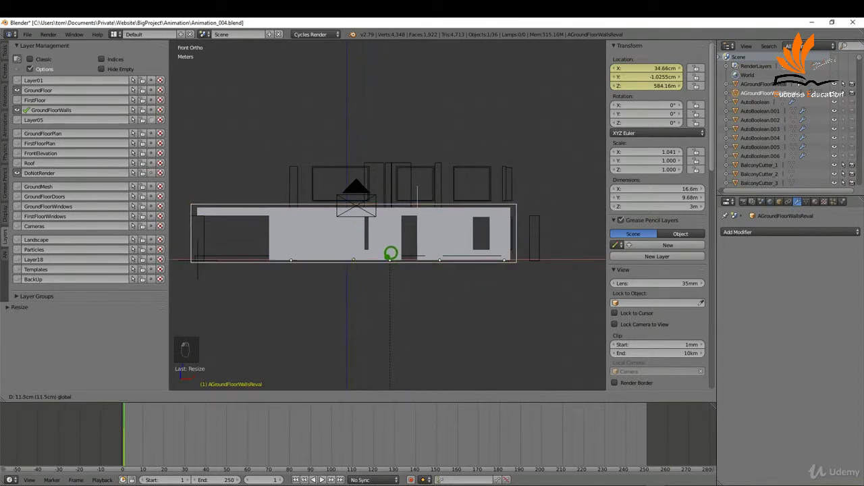
left_click(391, 253)
In top view, scale AGroundFloorWallsReval along Y to about 10.5 m, past the outer walls, and apply its scale.
key("KP_7")
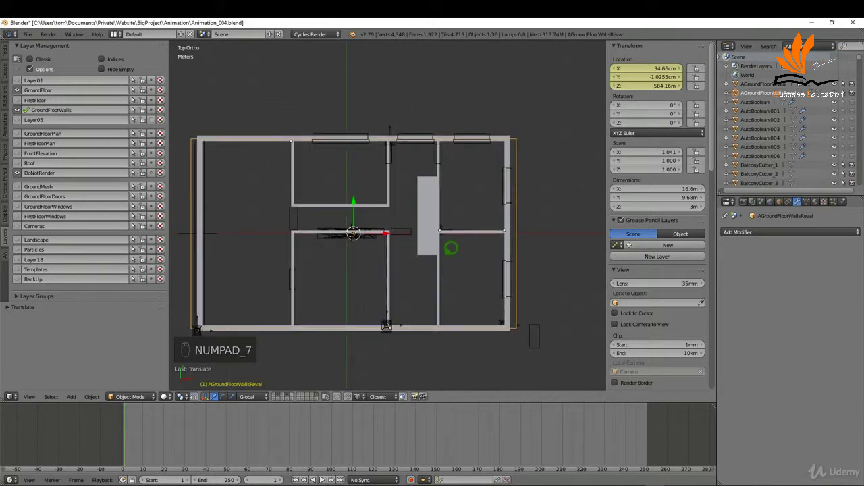
key("s")
key("y")
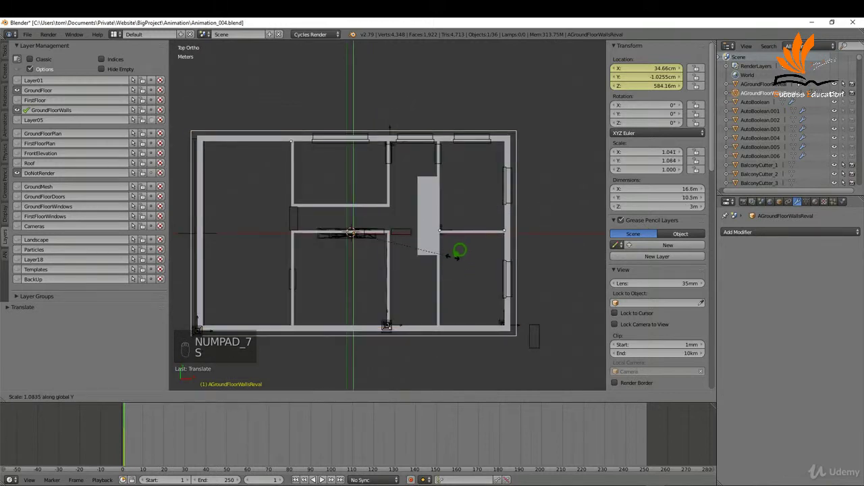
left_click(460, 251)
key("ctrl+a")
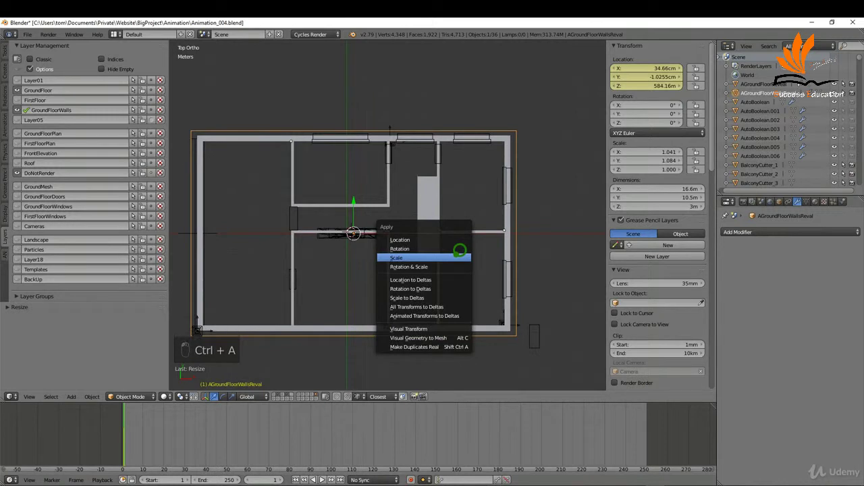
left_click(459, 256)
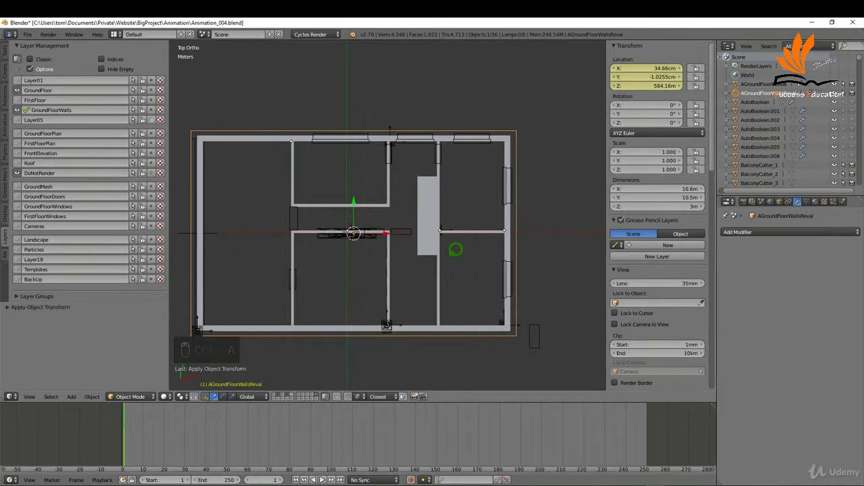
Add a Boolean modifier to the ground floor walls, using the Difference operation with AGroundFloorWallsReval as the object.
key("KP_1")
right_click(448, 220)
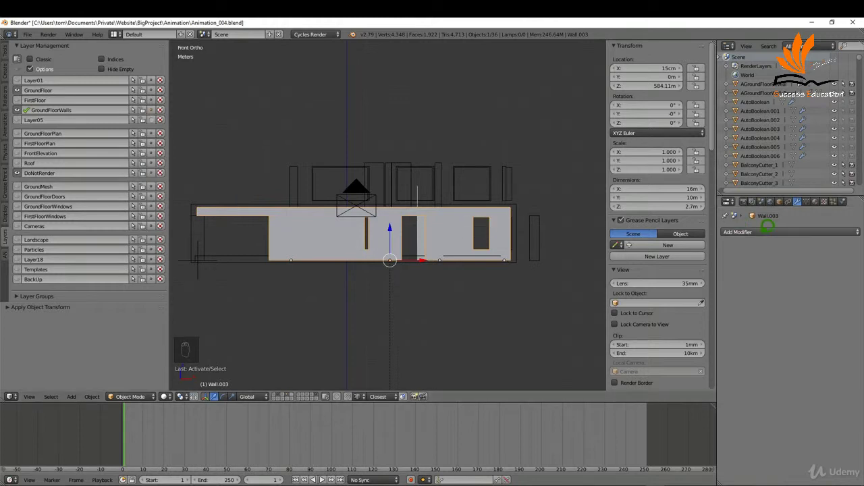
left_click(735, 232)
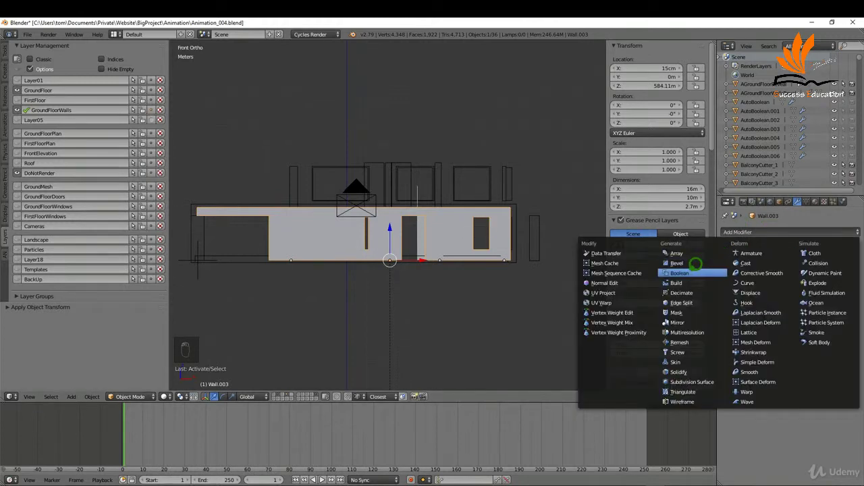
left_click(696, 263)
left_click(755, 281)
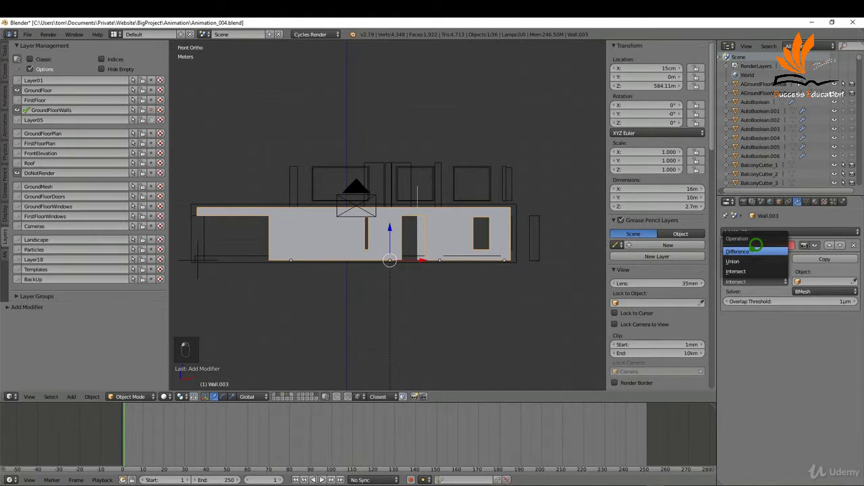
left_click(751, 250)
left_click(810, 281)
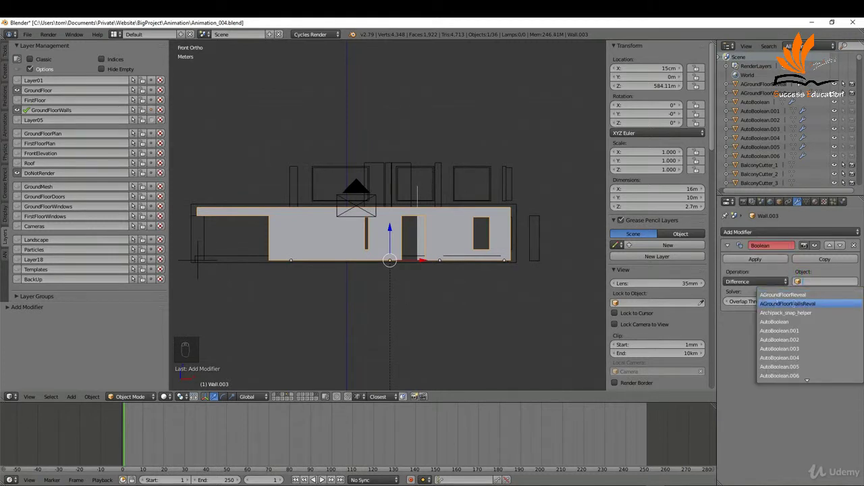
left_click(820, 303)
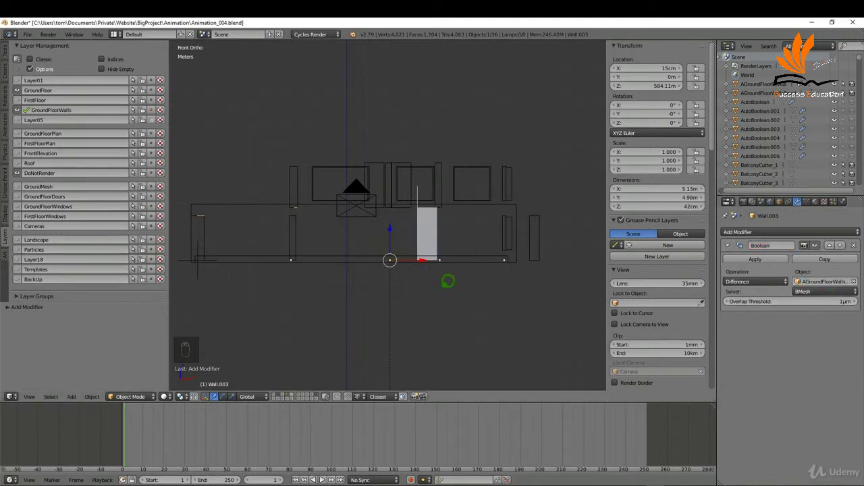
Insert a Location keyframe on AGroundFloorWallsReval at frame 48.
right_click(520, 198)
left_click_drag(148, 424, 223, 432)
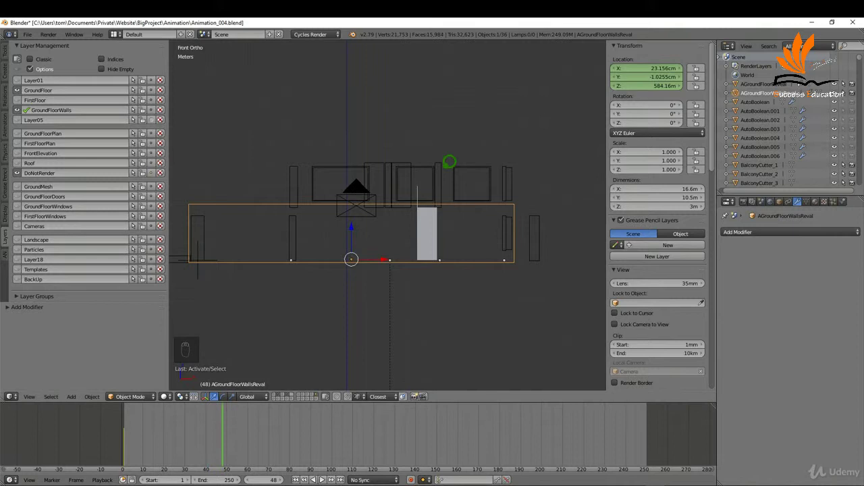
key("i")
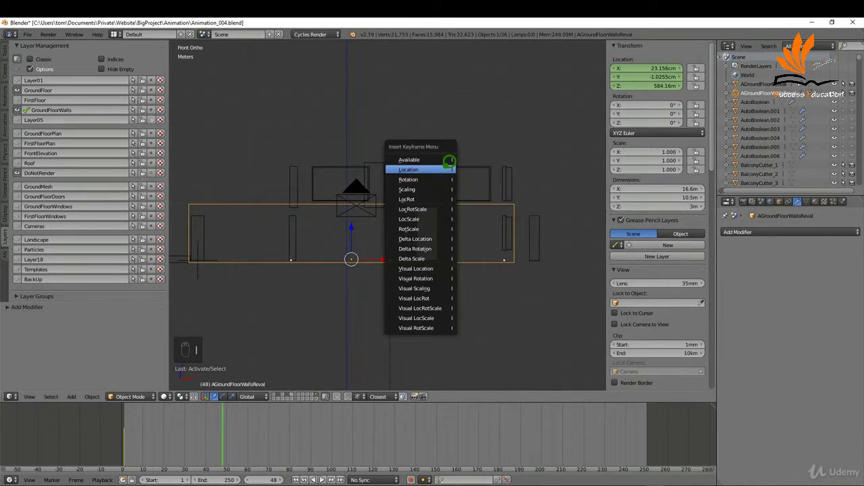
left_click(449, 167)
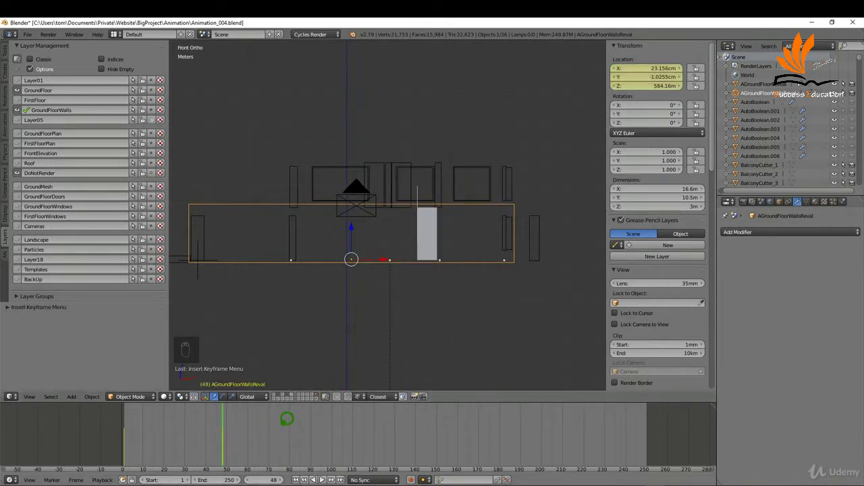
At frame 96, move AGroundFloorWallsReval up along Z to about 587.09 m, clear of the walls, and insert a Location keyframe.
left_click(328, 422)
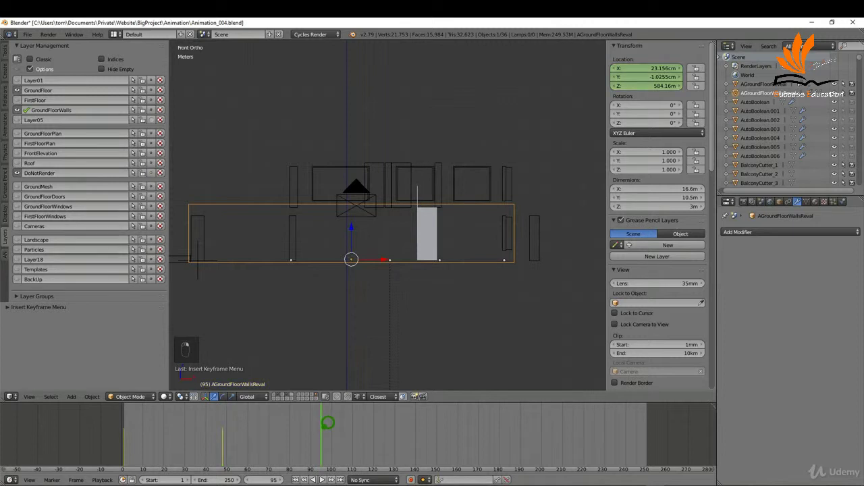
key("Right")
key("g")
key("z")
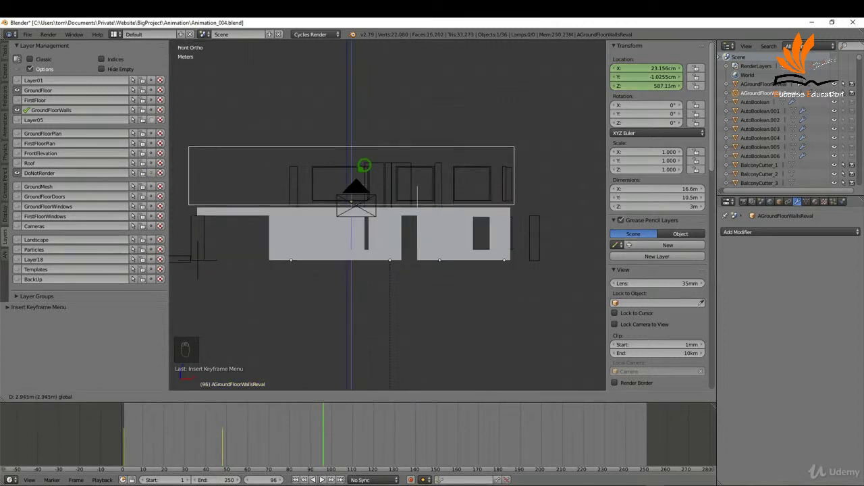
left_click(365, 166)
key("i")
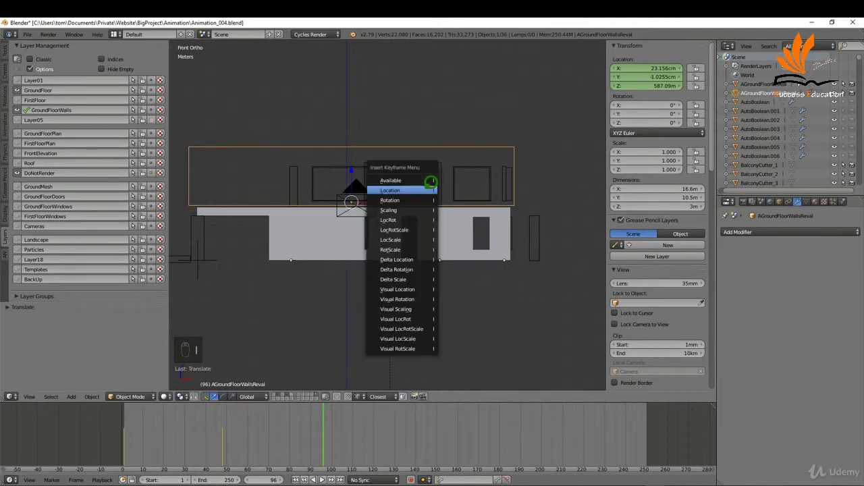
left_click(430, 183)
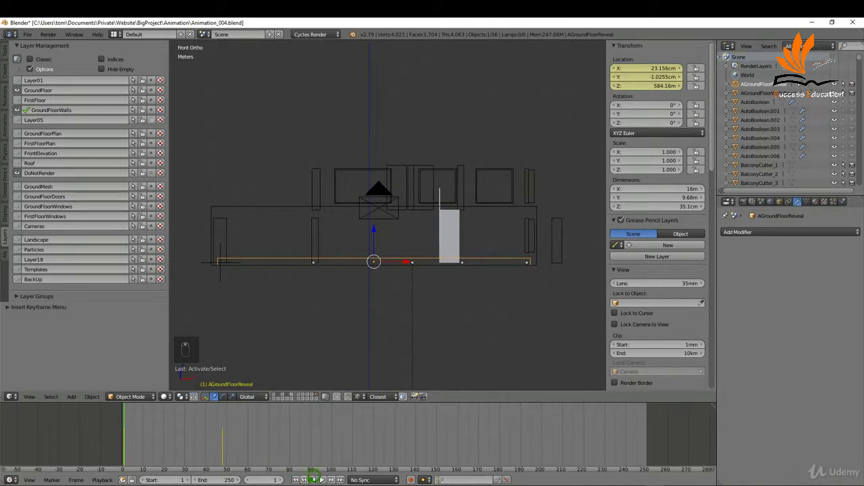
Play the floor and walls reveal animation from frame 1, stop it and return to the first frame.
left_click(322, 480)
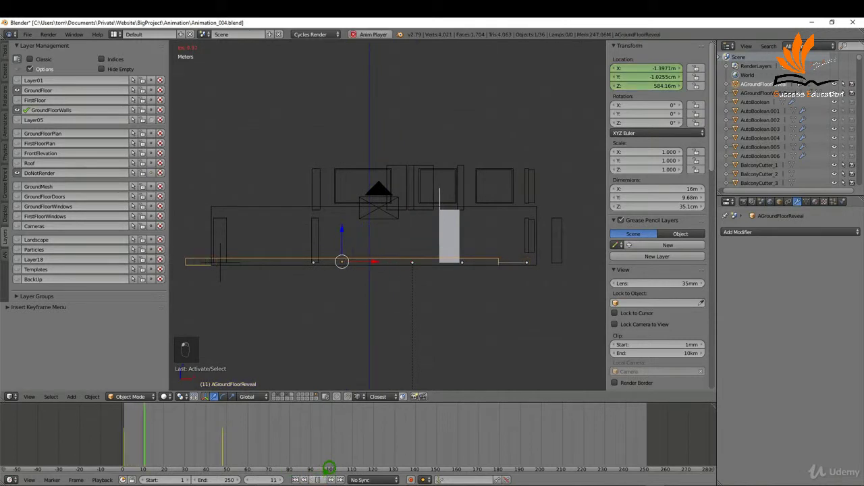
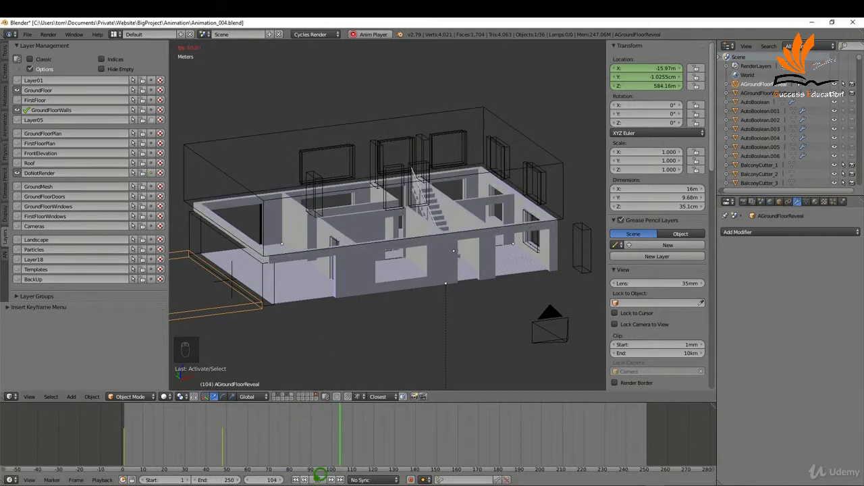
key("Escape")
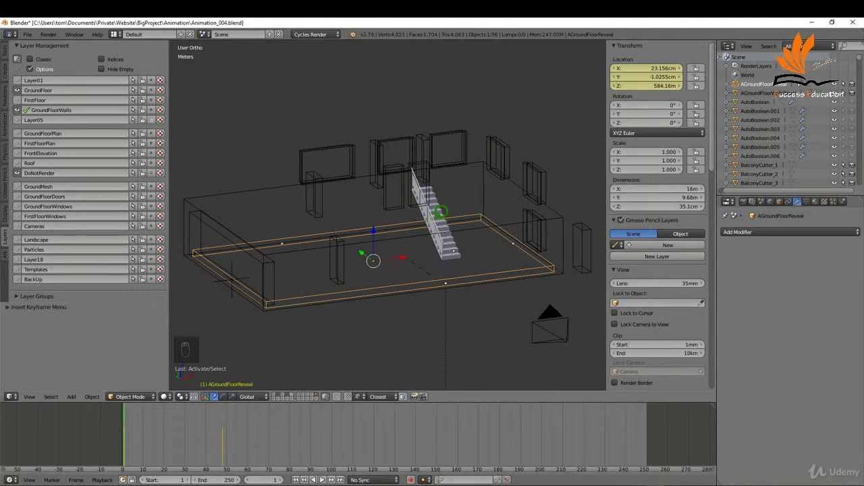
Duplicate the AGroundFloorWallsReval cutter in place and delete the copy's keyframe at frame 96.
right_click(440, 211)
right_click(404, 229)
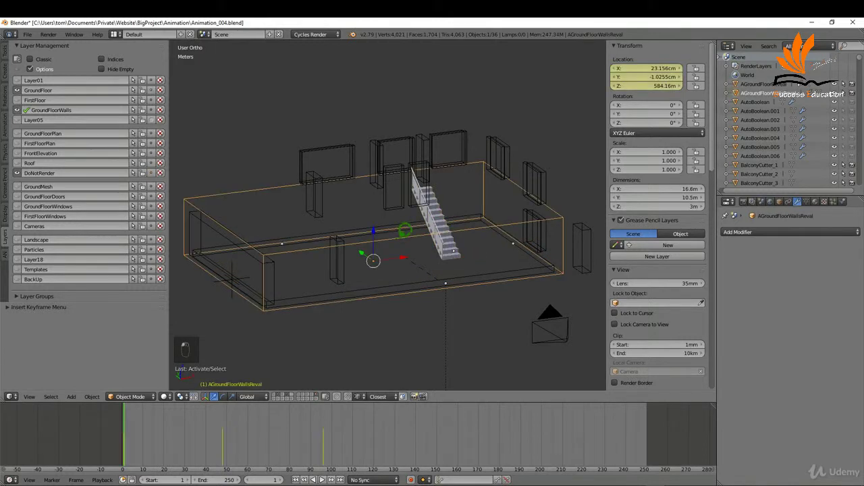
key("shift+d")
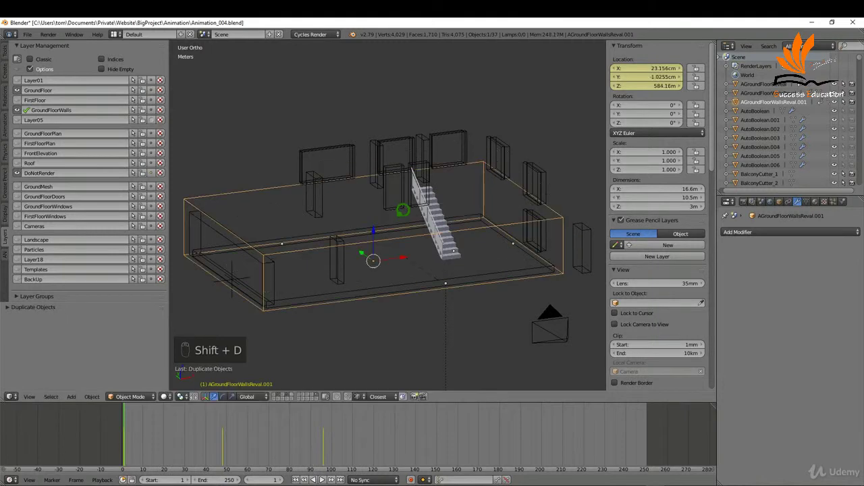
left_click(328, 417)
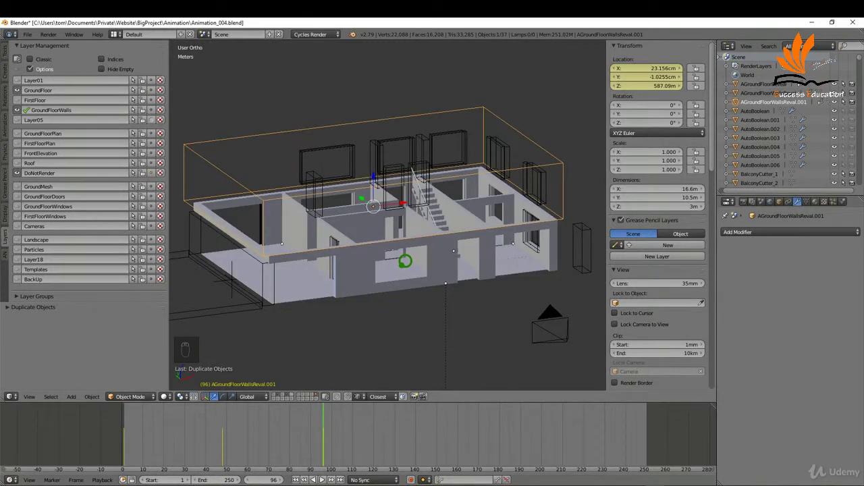
key("alt+i")
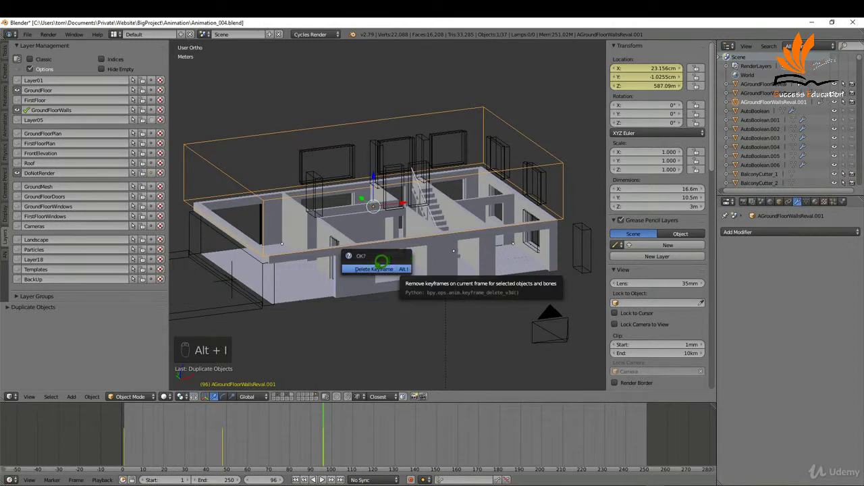
left_click(383, 268)
At frame 48, move the duplicate cutter along X to about 4.14 m, centring it over the staircase in the wireframe top view.
left_click(229, 416)
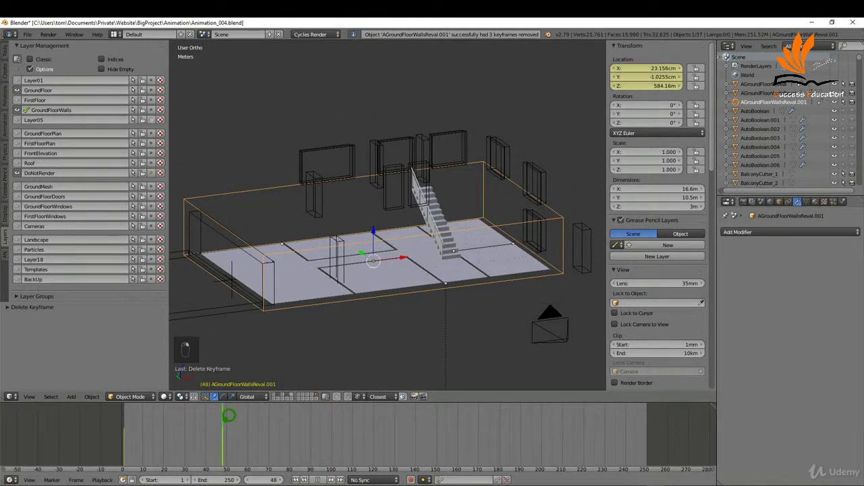
key("KP_7")
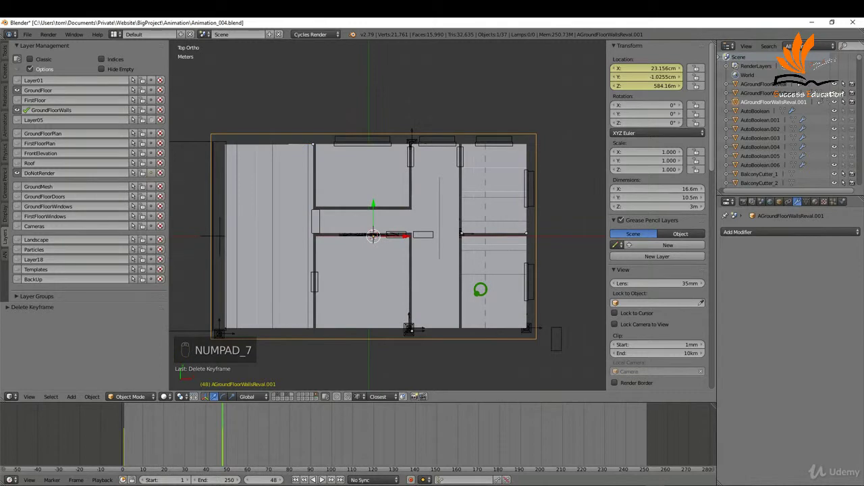
key("z")
left_click(533, 277)
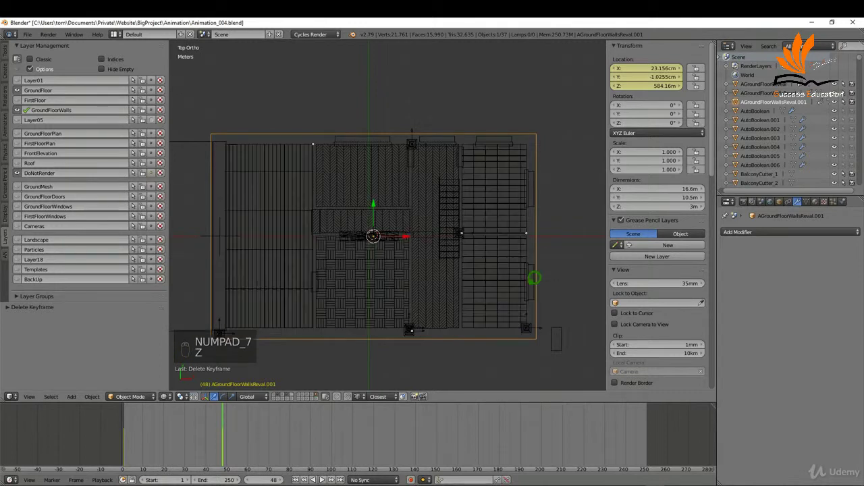
key("g")
key("x")
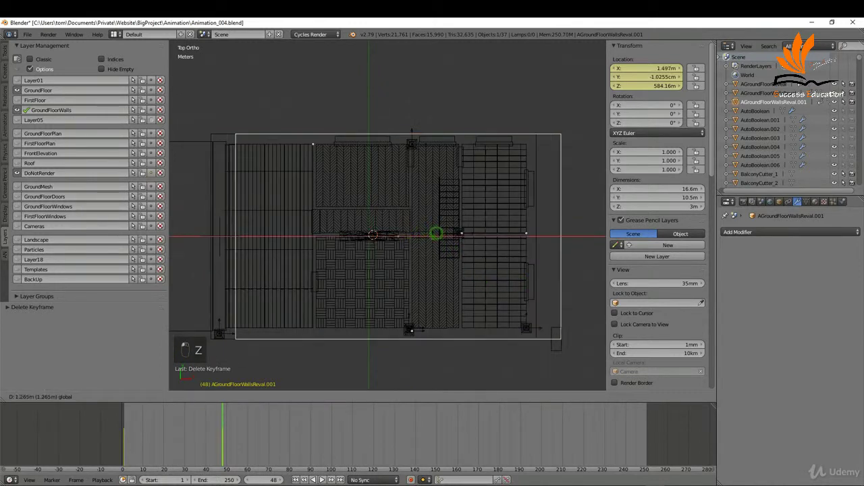
left_click(484, 237)
Scale the duplicate cutter to about 1.38 m along X and about 6.6 m along Y.
key("s")
key("x")
key("s")
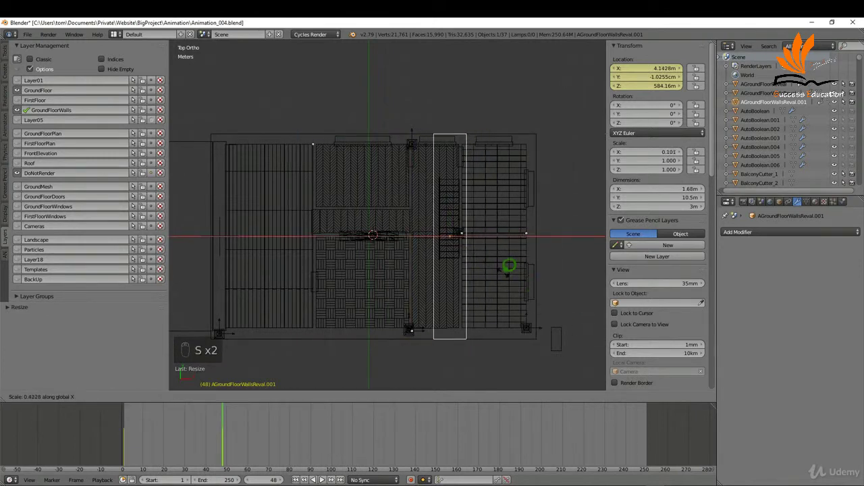
left_click(505, 260)
key("s")
key("y")
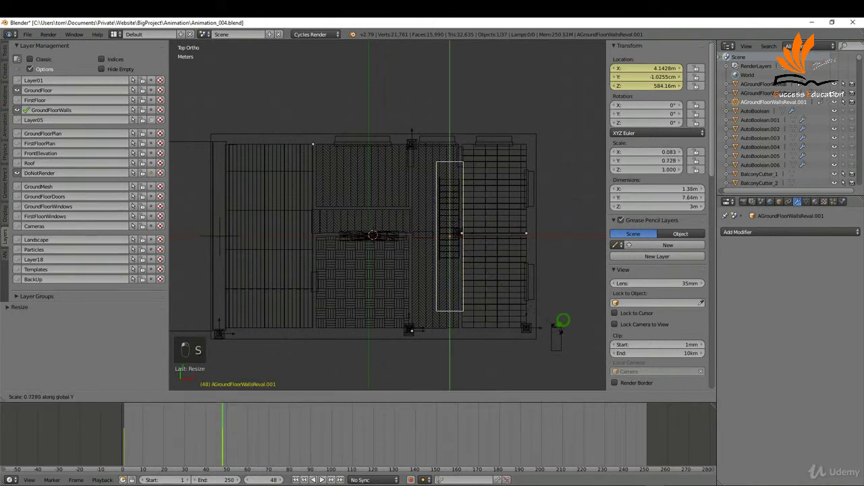
left_click(549, 296)
Move the staircase cutter along Y to about 86.4 cm and scale its Y dimension to about 4.46 m, just enclosing the stairs.
mouse_move(450, 210)
left_mouse_down()
mouse_move(454, 180)
mouse_move(449, 192)
left_mouse_up()
key("y")
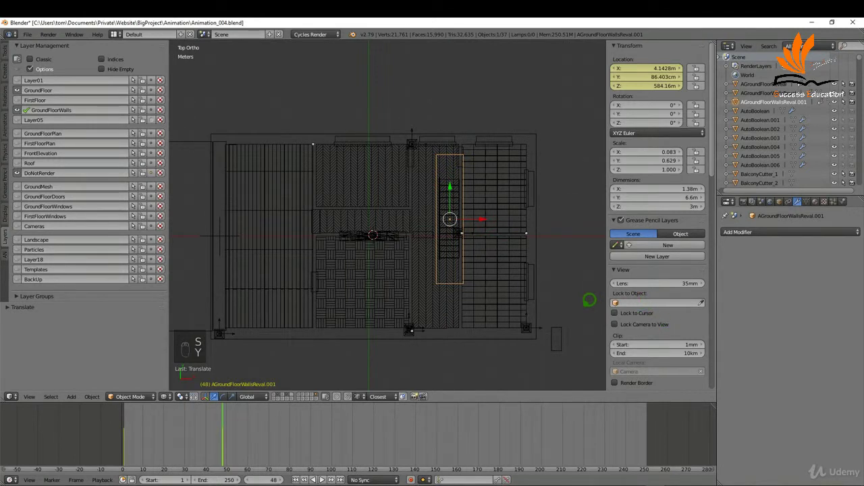
key("s")
key("y")
left_click(551, 265)
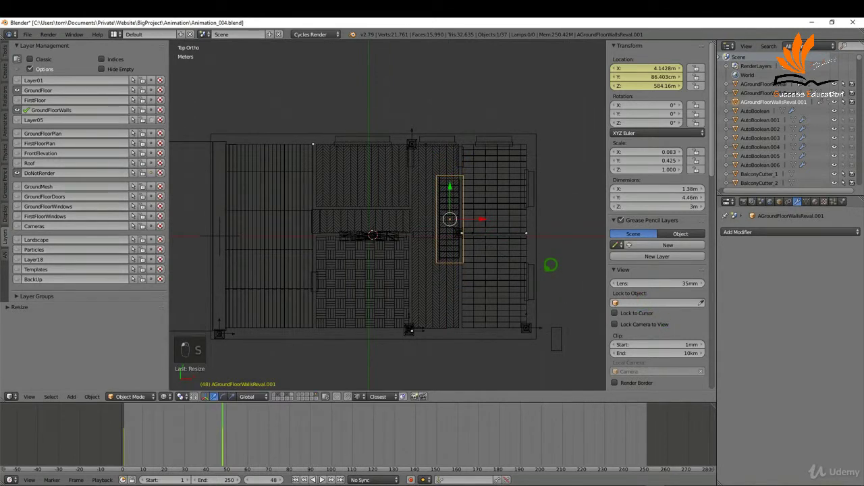
In Edit Mode, raise the staircase cutter's top to a height of about 4.2 m, and apply the object's scale.
key("KP_1")
key("Tab")
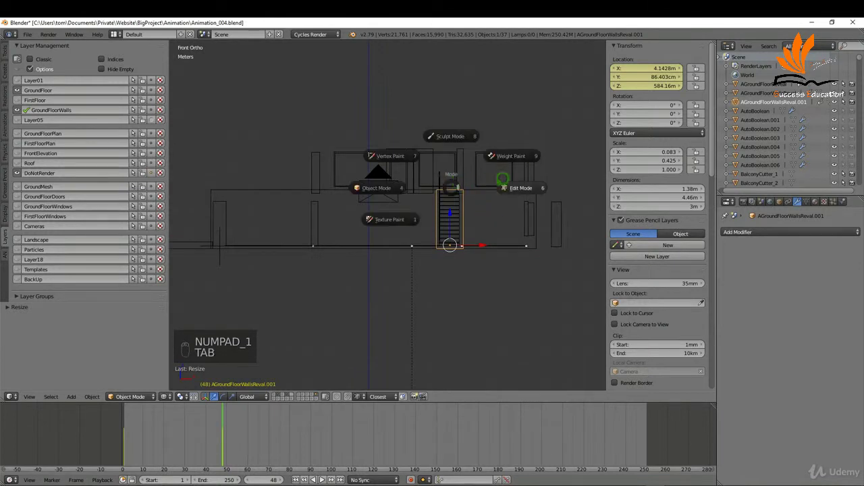
left_click_drag(451, 172, 449, 149)
key("Tab")
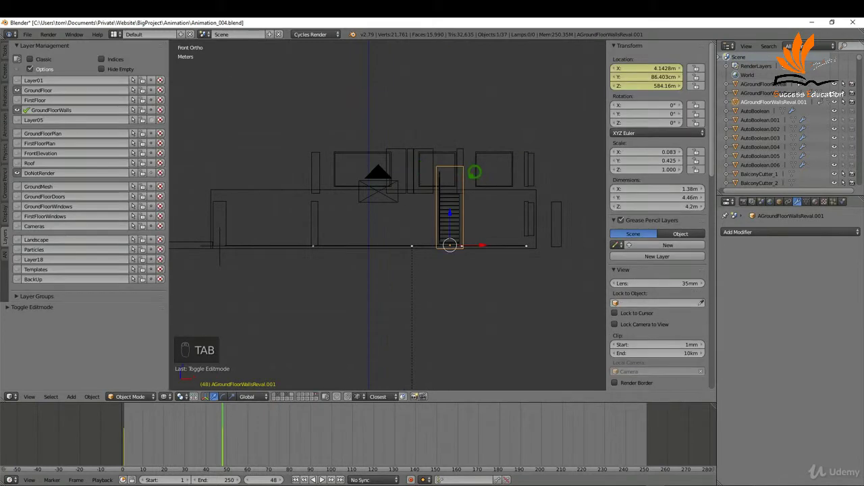
key("ctrl+a")
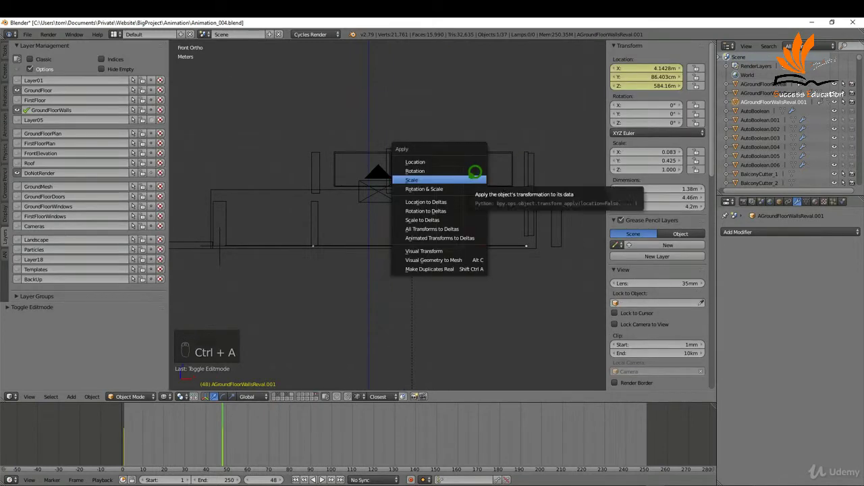
left_click(475, 172)
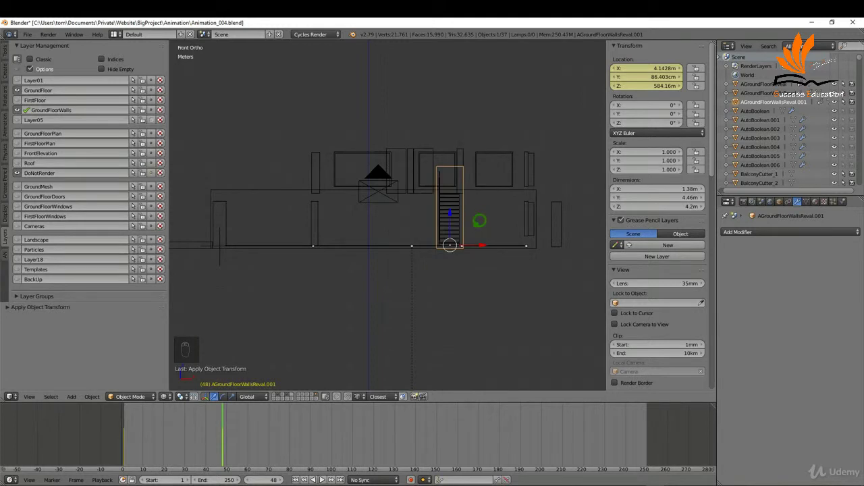
Insert Location keyframes on the staircase cutter at frames 48 and 96 in the same position.
key("i")
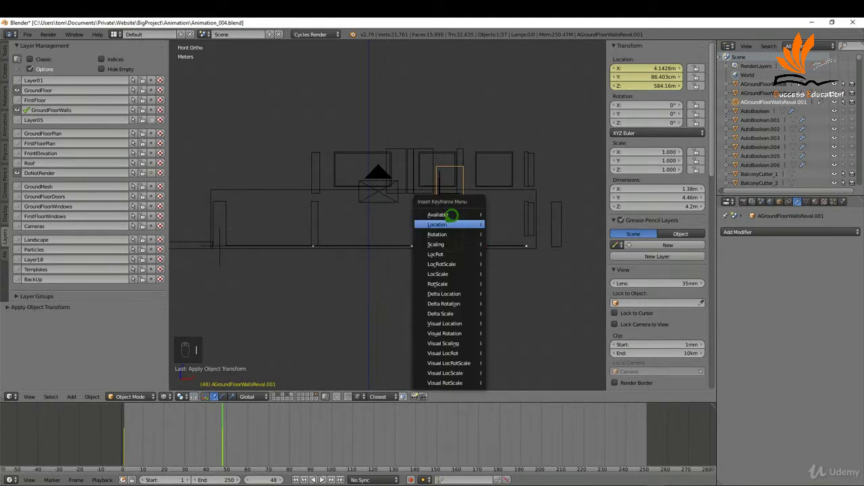
left_click(477, 217)
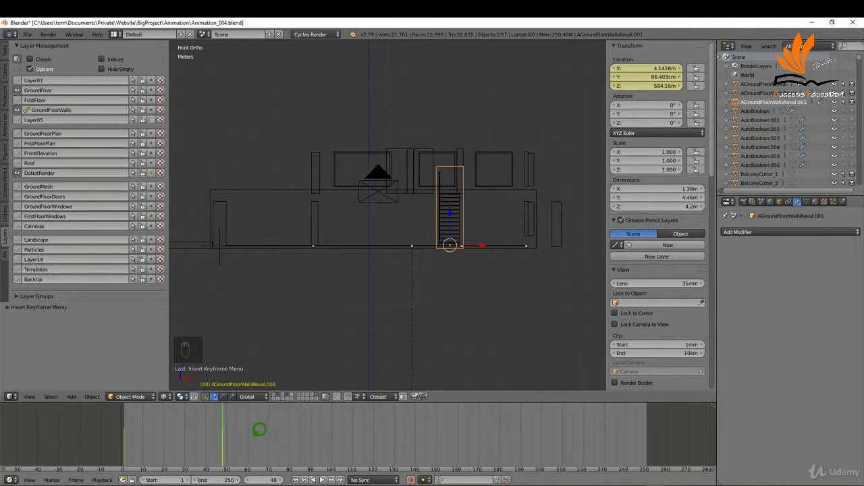
left_click_drag(230, 434, 324, 442)
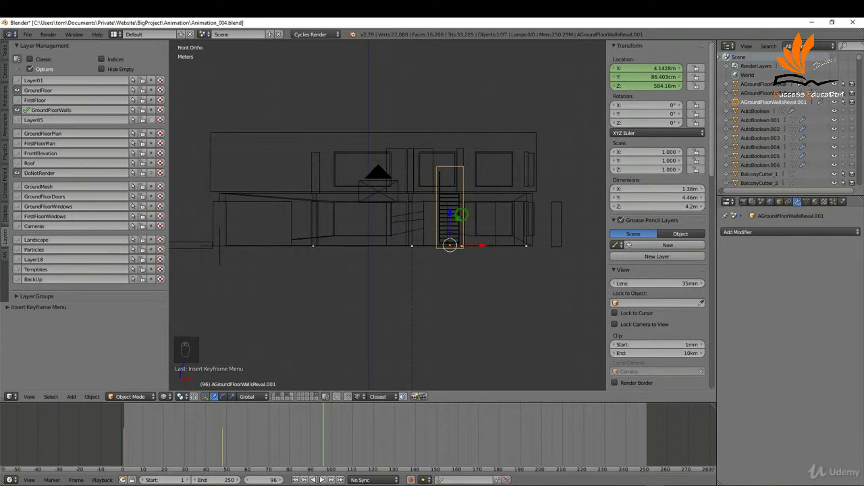
key("i")
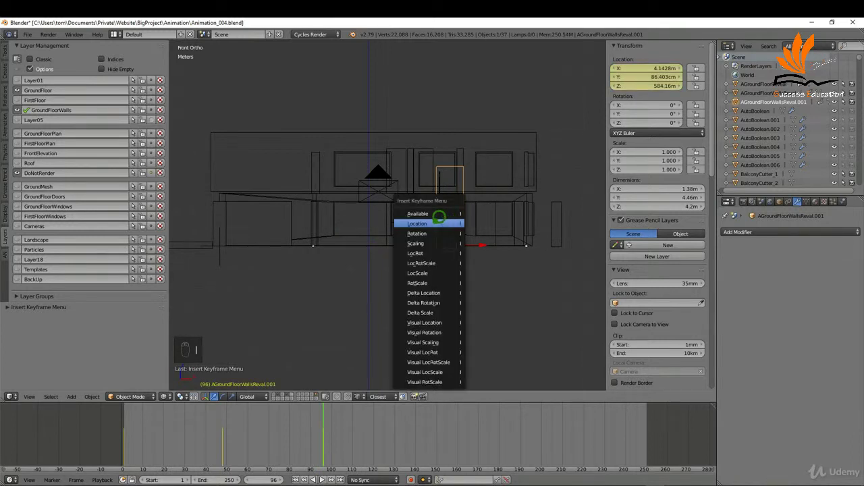
left_click(439, 216)
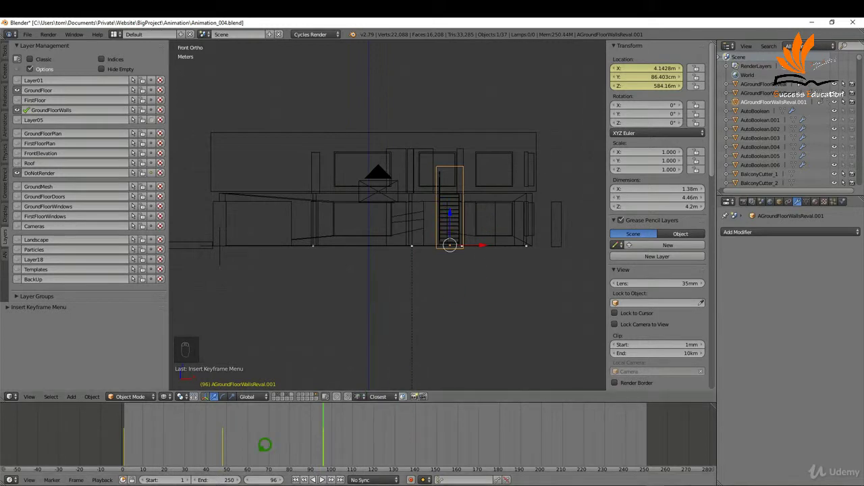
At frame 144, raise the staircase cutter along Z to about 588.33 m, above the stairs, and insert a Location keyframe.
left_click(263, 479)
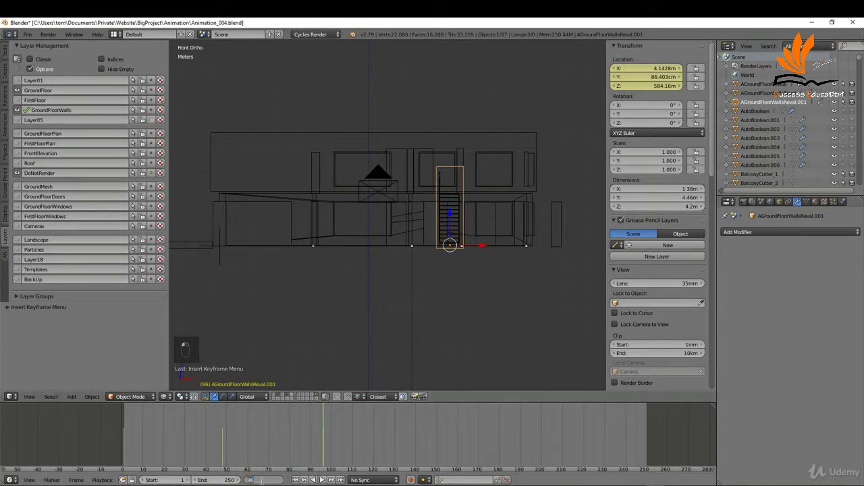
type("144")
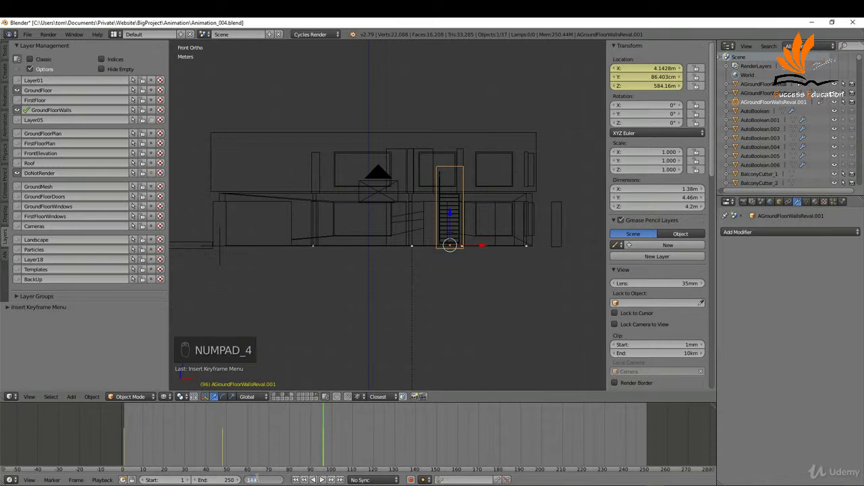
key("Return")
left_click_drag(459, 206, 447, 124)
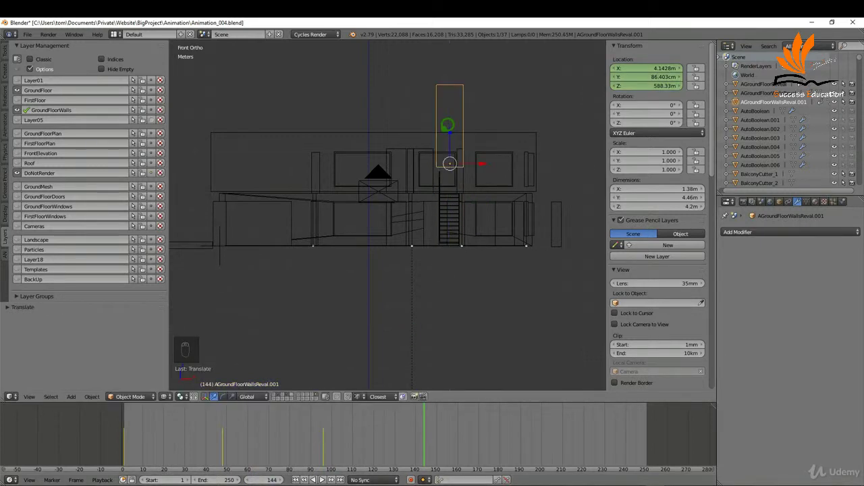
key("i")
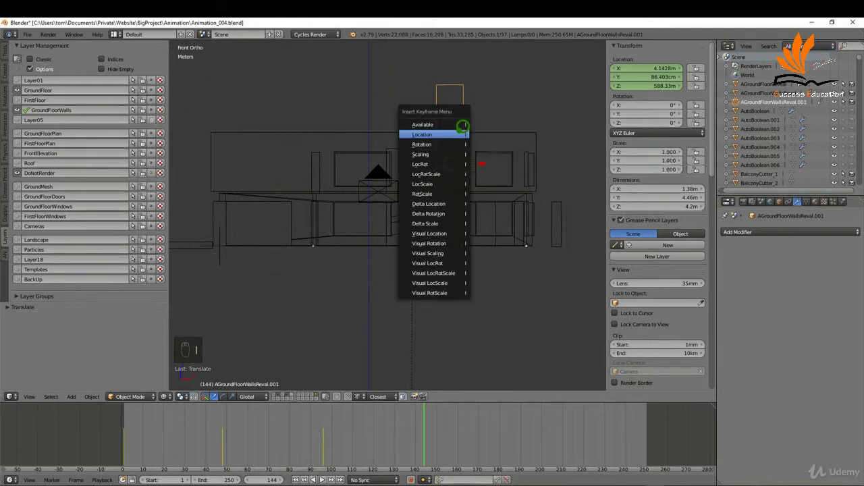
left_click(463, 126)
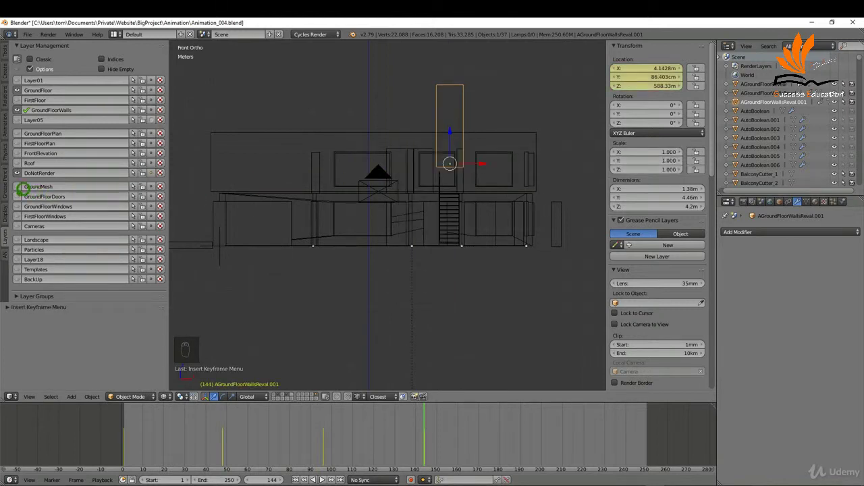
Show the GroundFloorDoors and GroundFloorWindows layers and switch the viewport to solid shading in an angled view.
left_click(17, 197)
left_click(18, 206)
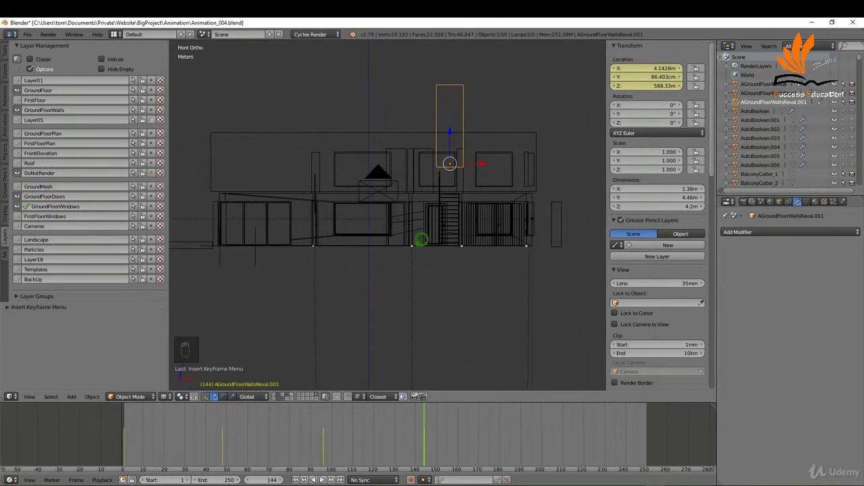
key("z")
left_click(411, 295)
mouse_move(399, 264)
middle_mouse_down()
mouse_move(390, 253)
mouse_move(414, 270)
middle_mouse_up()
Add a Boolean modifier to Window.003, using the Difference operation with AGroundFloorWallsReval as the object.
right_click(432, 254)
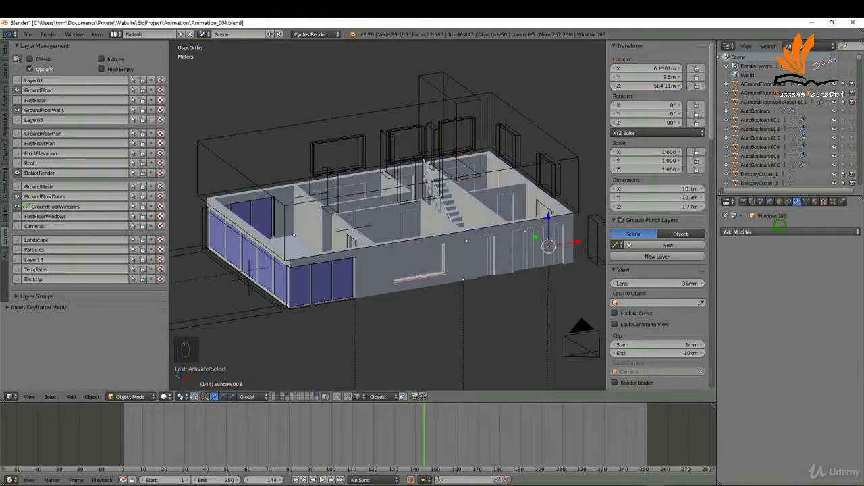
left_click(780, 226)
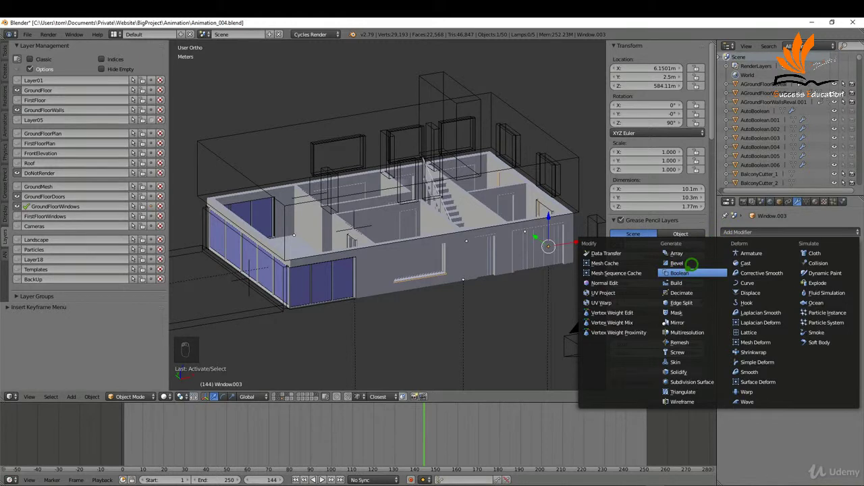
left_click(690, 273)
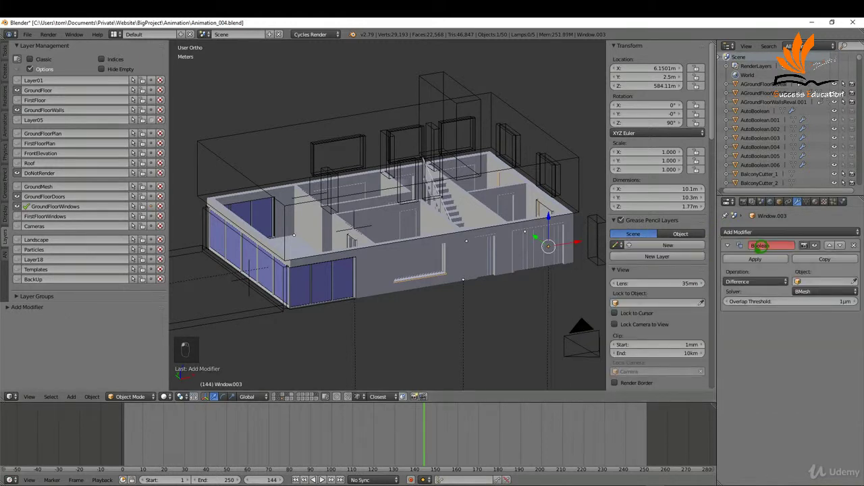
left_click(802, 280)
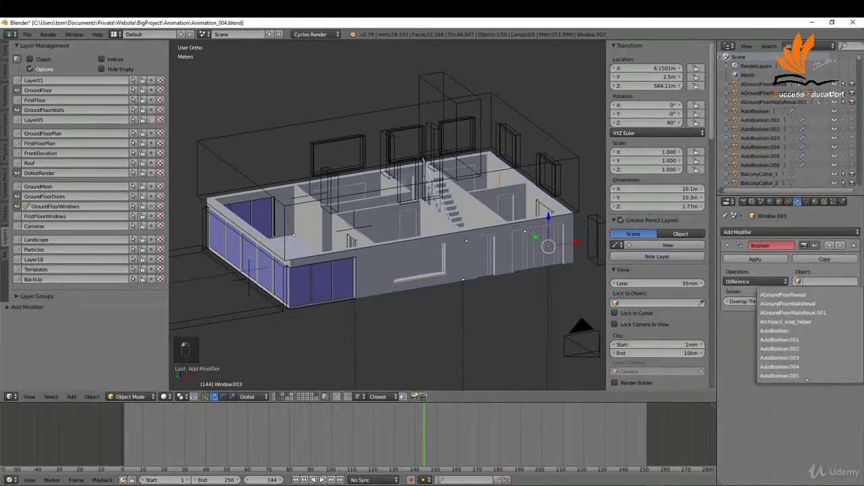
left_click(821, 303)
Add a Boolean modifier to the large glazing Window.007, using the Difference operation with AGroundFloorWallsReval as the object.
right_click(326, 271)
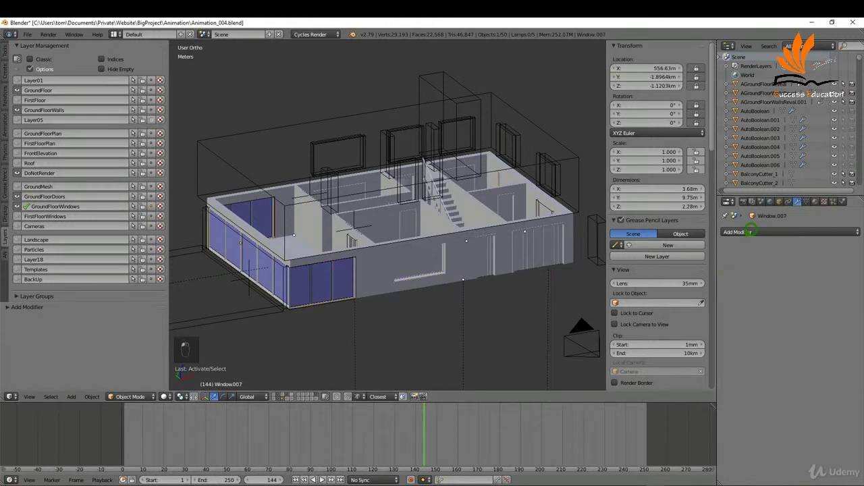
left_click(756, 231)
left_click(699, 267)
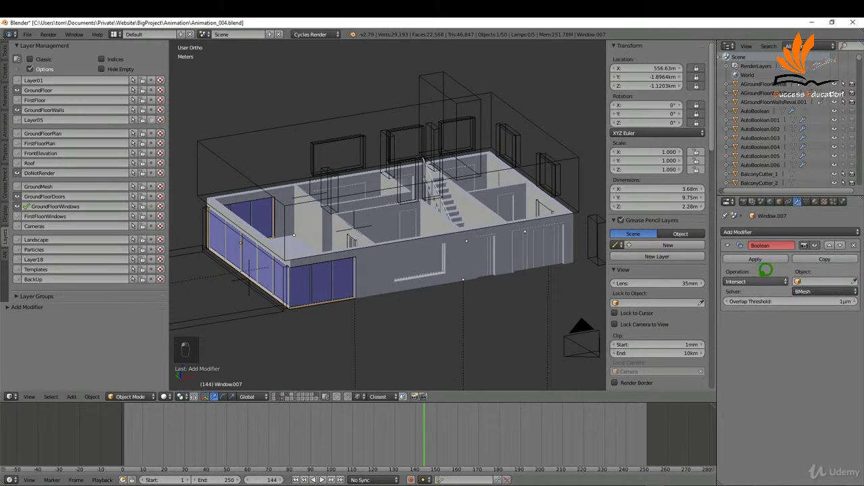
left_click(802, 279)
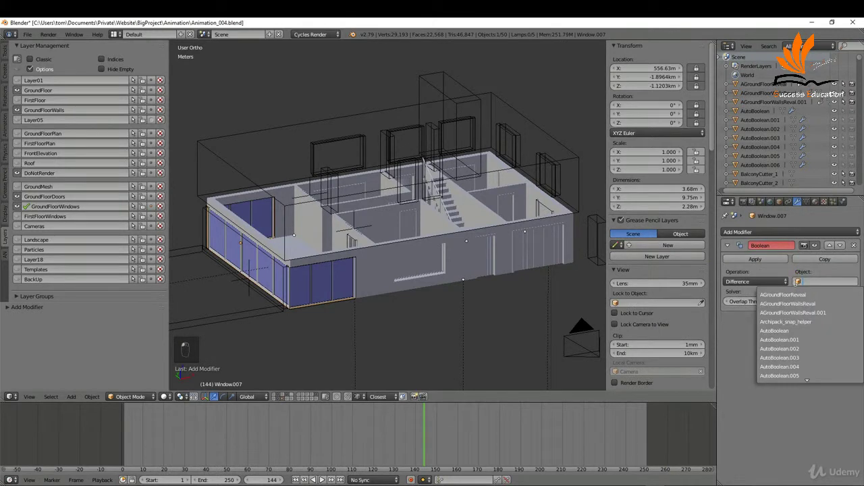
left_click(815, 304)
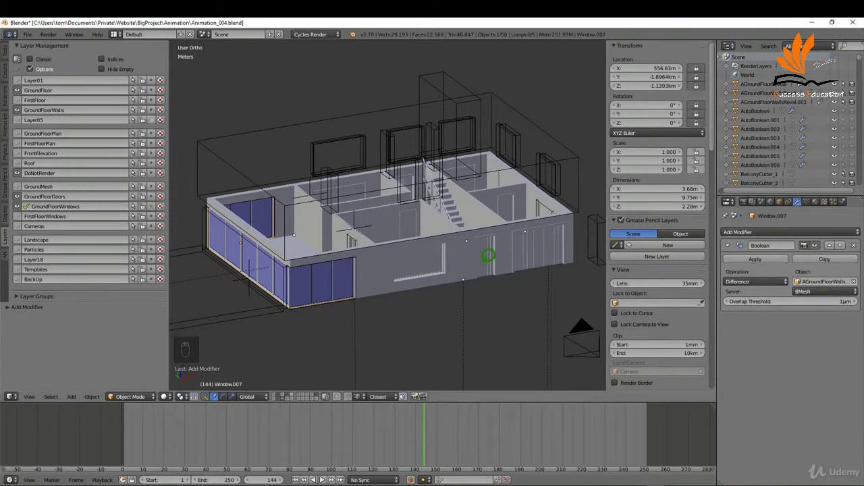
Add a Boolean modifier to Door.003, using the Difference operation with AGroundFloorWallsReval as the object.
right_click(533, 242)
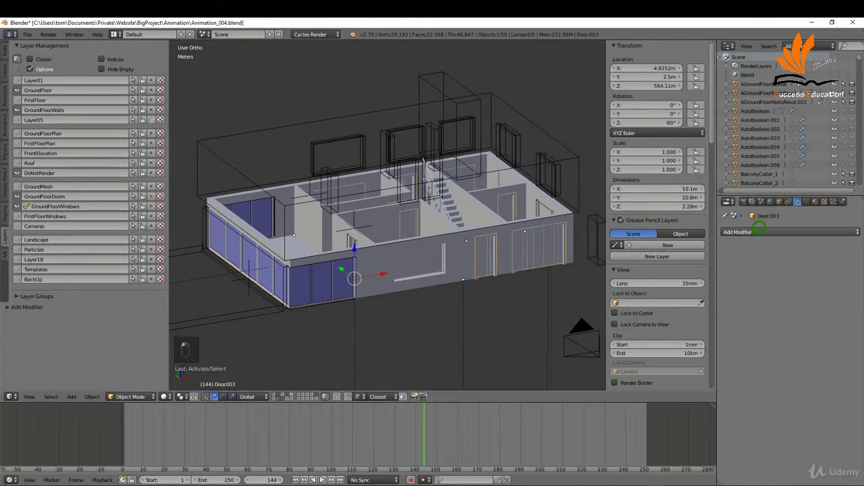
left_click(790, 232)
left_click(710, 269)
left_click(749, 281)
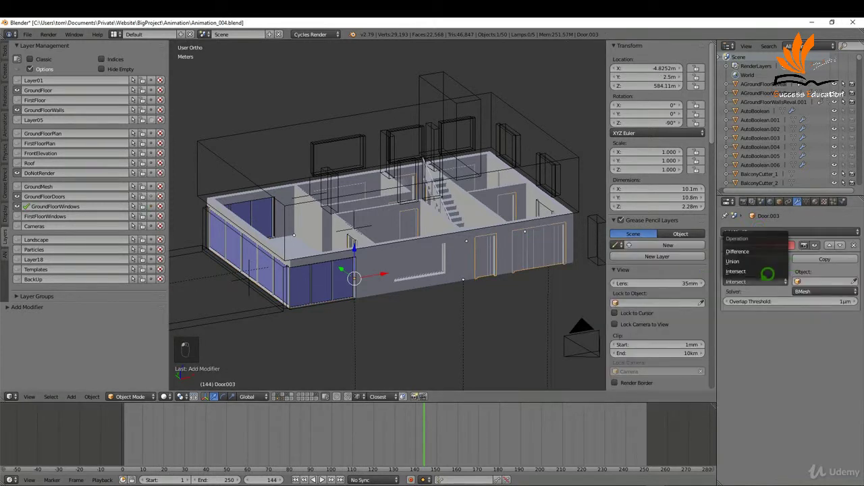
left_click(758, 246)
left_click(814, 281)
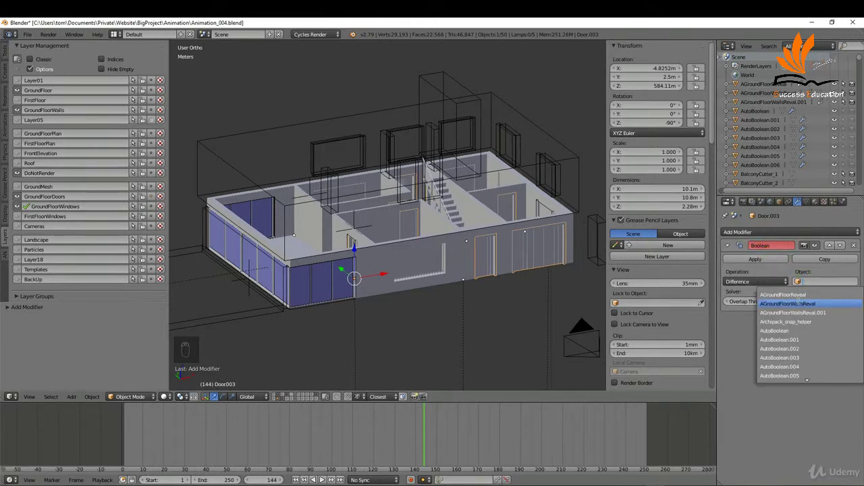
left_click(788, 303)
Preview the animation from the first frames to frame 48 to check the ground floor, wall and door reveal.
key("shift+alt+a")
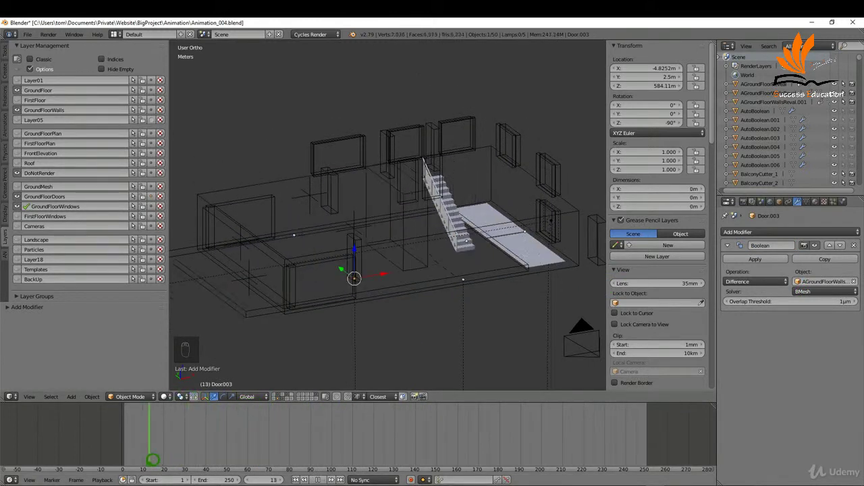
key("alt+a")
key("alt+a")
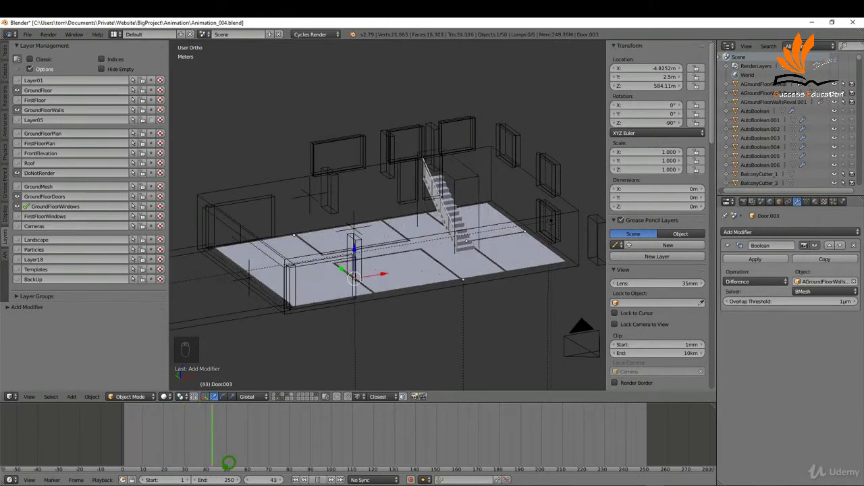
key("alt+a")
Rename the staircase cutter box AGroundFloorWallsReval.001 as AStairsReveal.
right_click(484, 171)
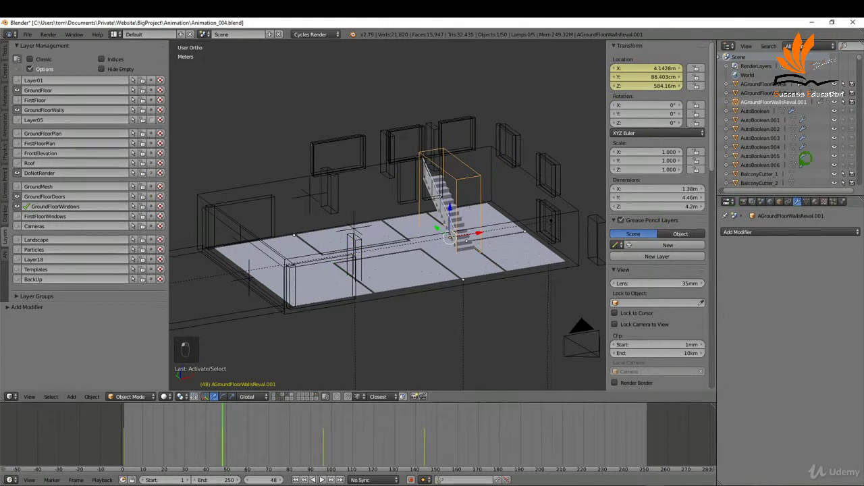
double_click(774, 102)
left_click_drag(809, 101, 795, 102)
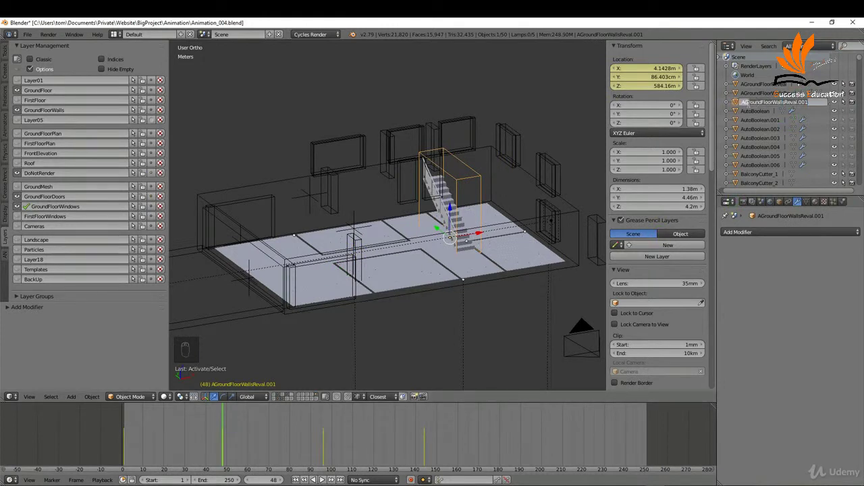
type("AStairsReveal")
left_click(798, 126)
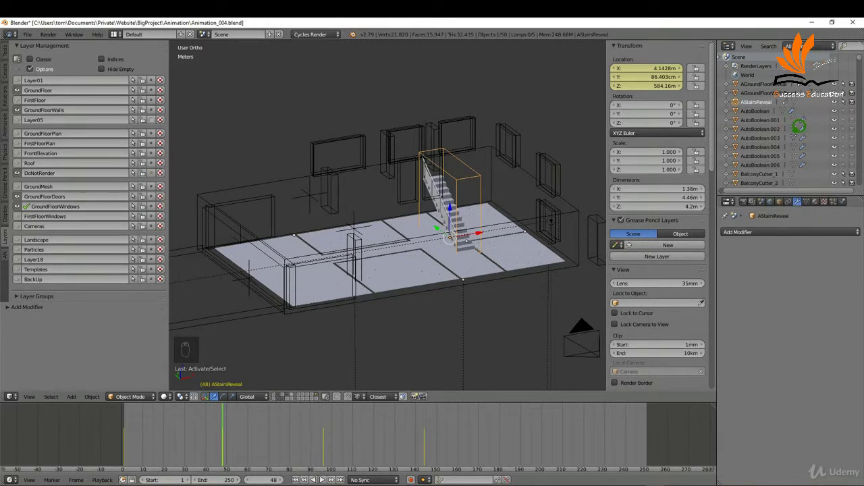
Add a Boolean modifier to the Stair object, using the Difference operation with AStairsReveal as the object.
right_click(451, 197)
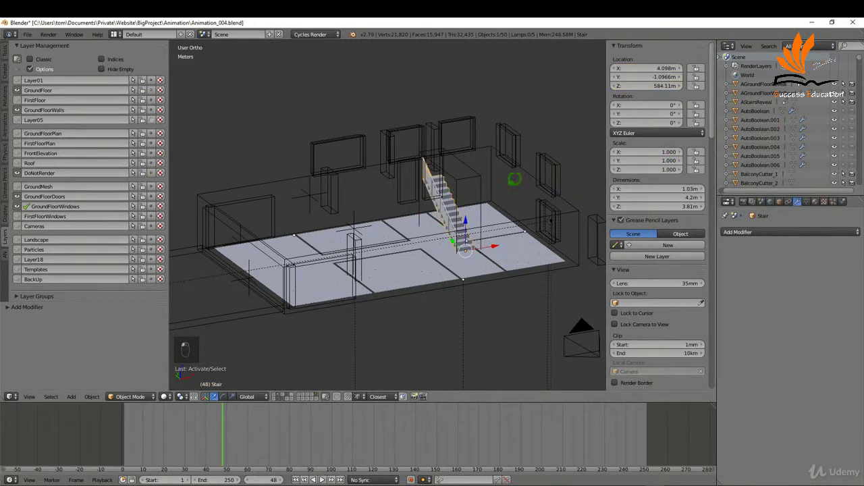
left_click(767, 230)
left_click(705, 268)
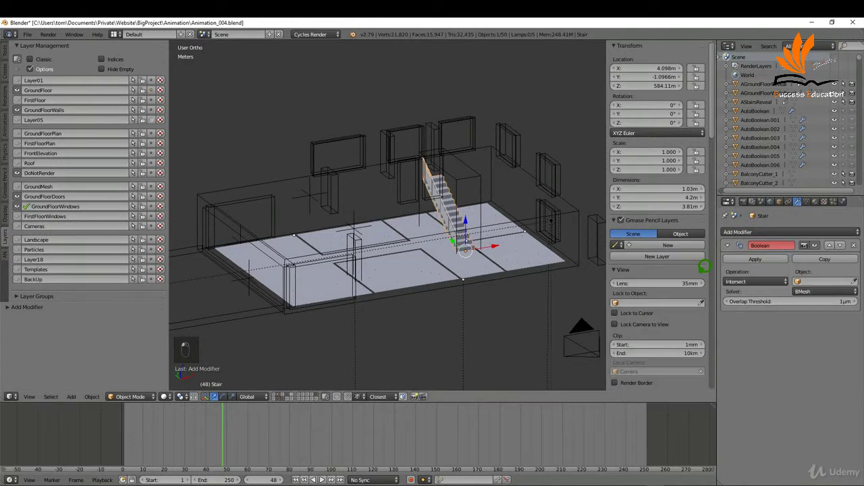
left_click(802, 281)
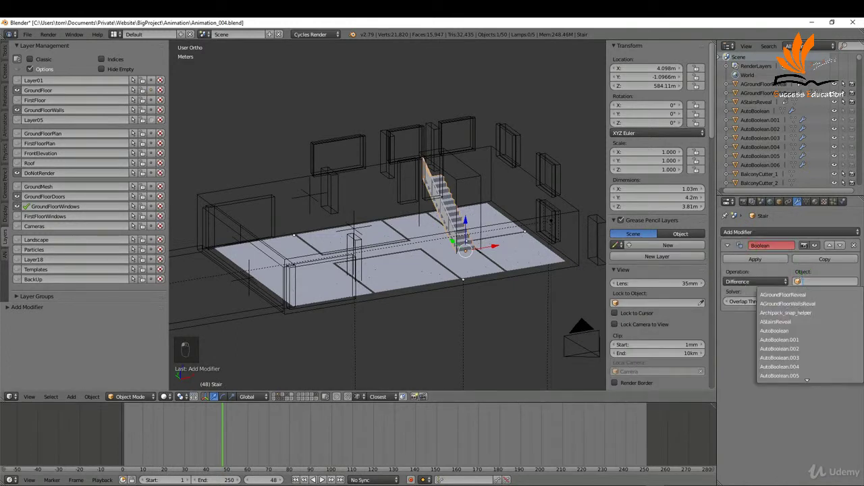
left_click(803, 321)
Delete the AStairsReveal cutter's keyframe at frame 1.
left_click(130, 408)
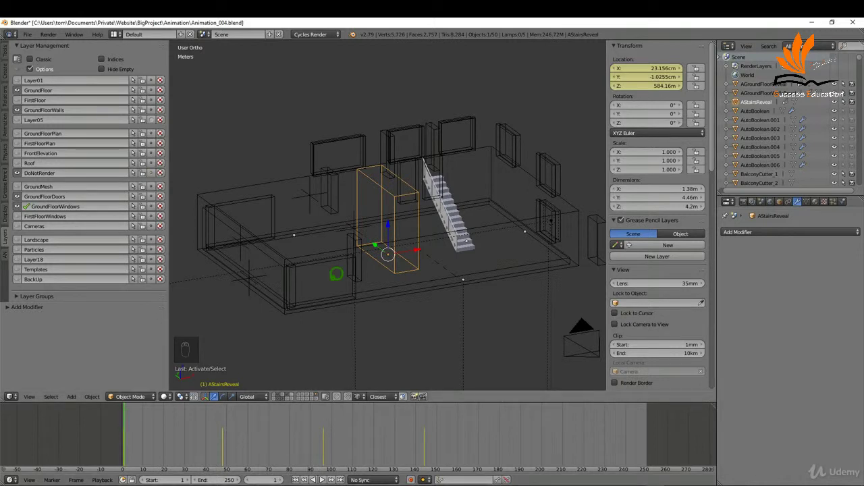
key("alt+i")
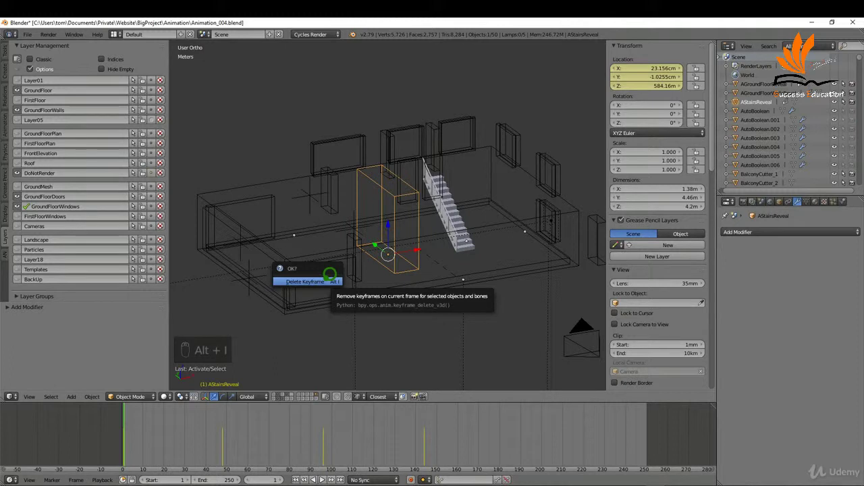
left_click(330, 278)
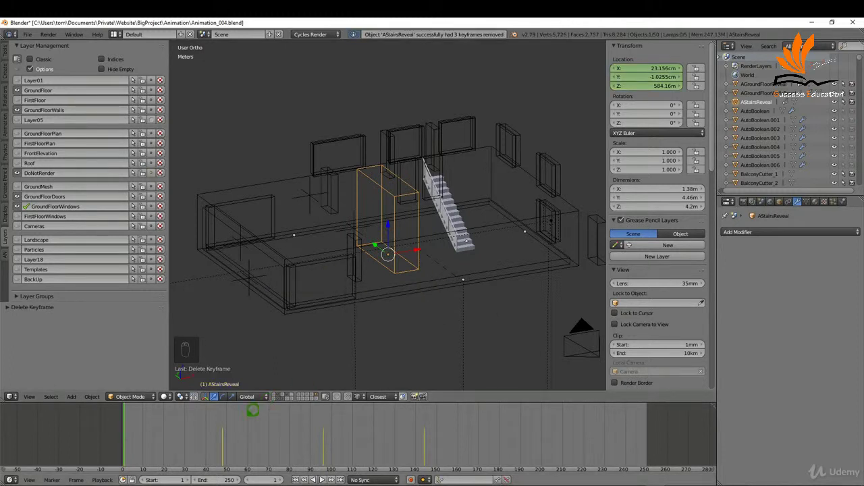
Scrub through the early frames and play the animation from frame 1 to check the staircase and wall reveal.
left_click(225, 418)
left_click_drag(223, 418, 194, 427)
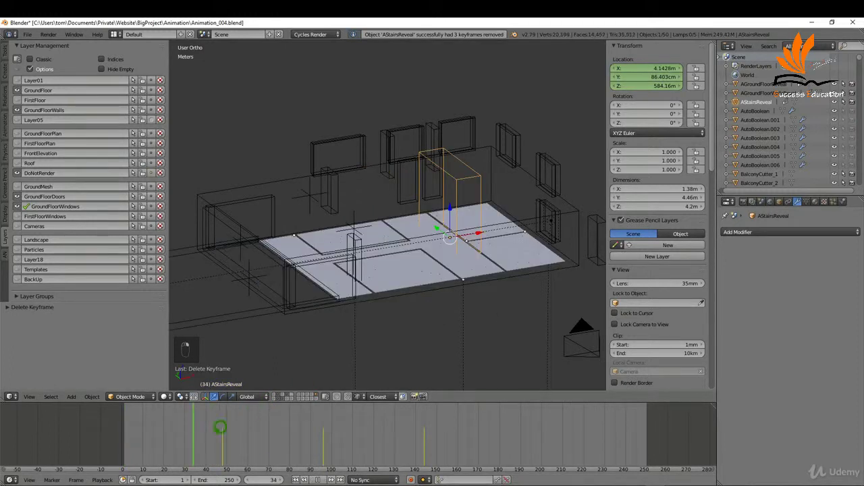
left_click(296, 480)
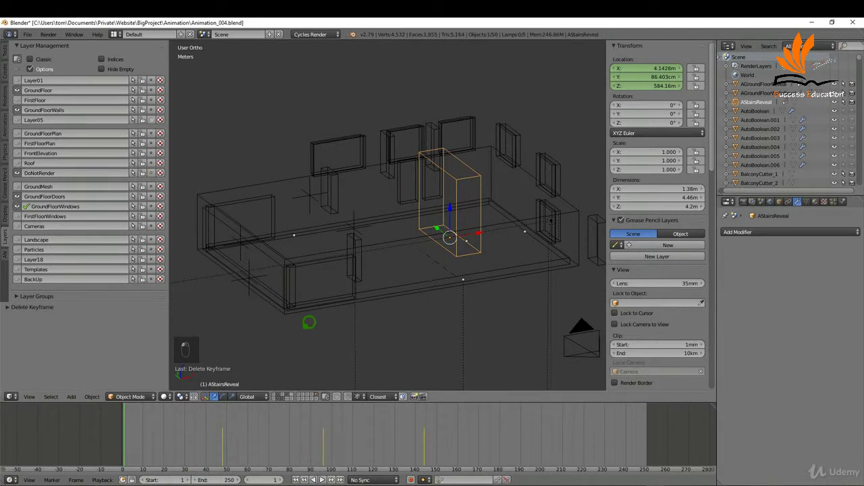
key("alt+a")
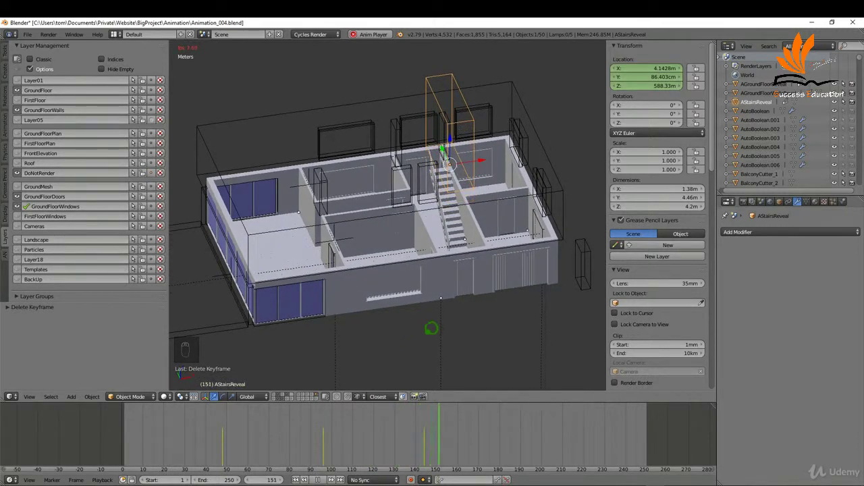
key("alt+a")
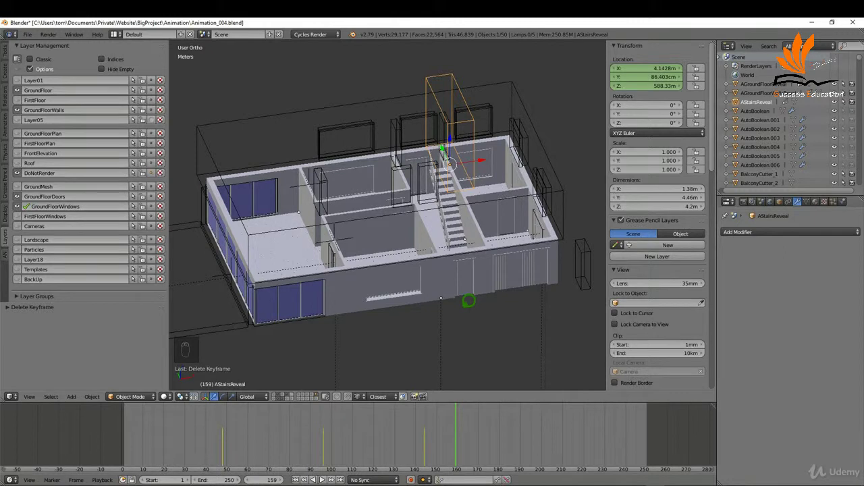
Switch the viewport to Material shading and replay the animation from frame 1, stopping at frame 149.
key("z")
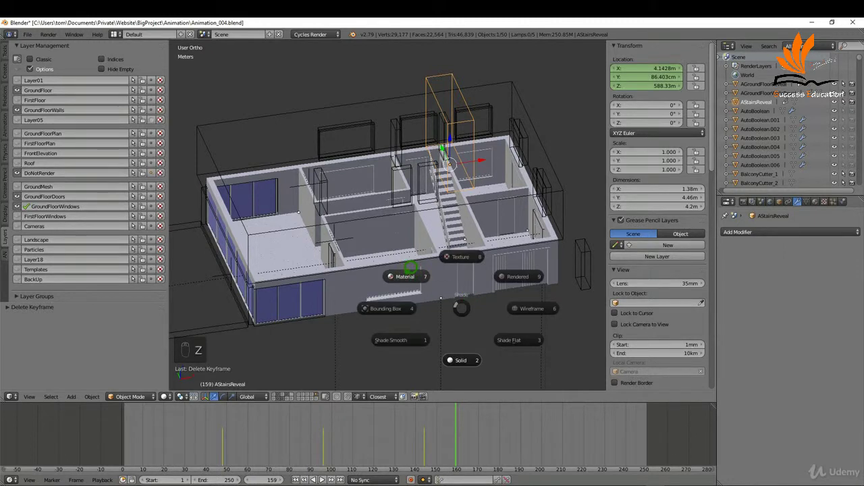
left_click(410, 268)
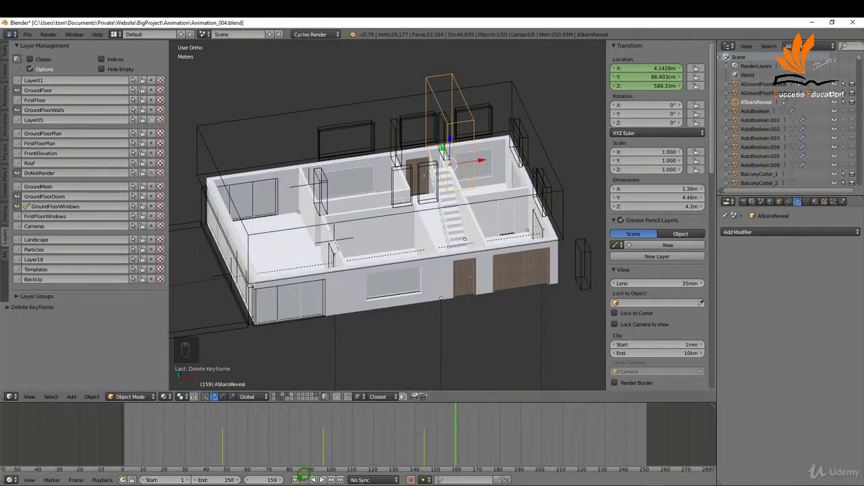
key("shift+Left")
key("z")
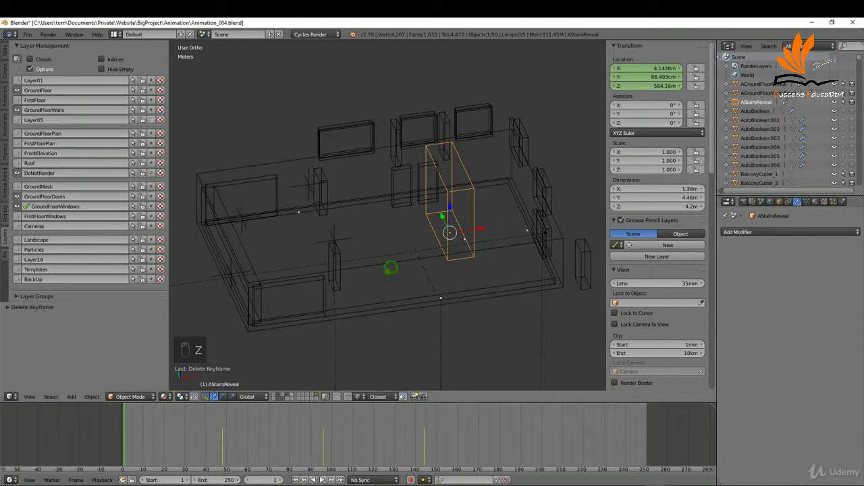
key("alt+a")
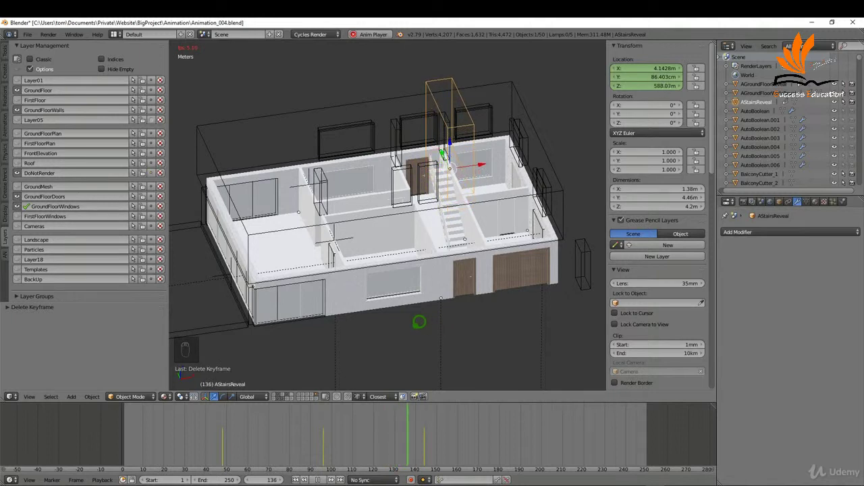
left_click(318, 480)
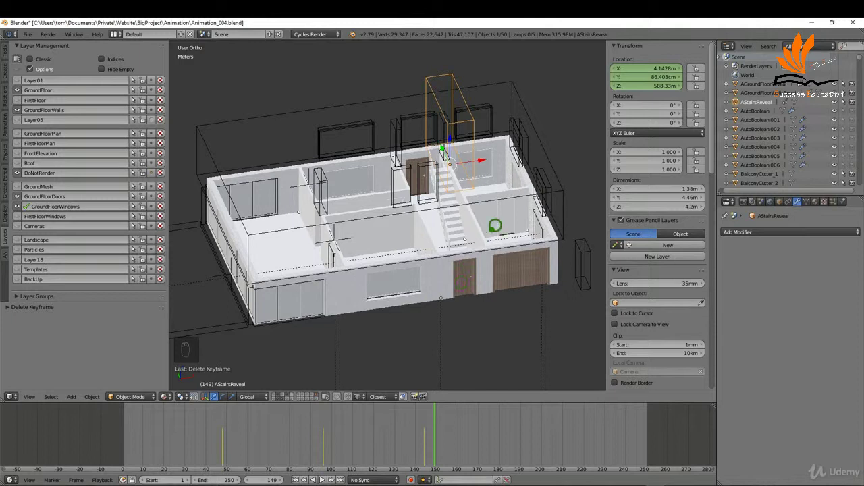
Select the AGroundFloorWallsReval cutter box and hide the DoNotRender layer that holds the reveal cutters.
right_click(551, 145)
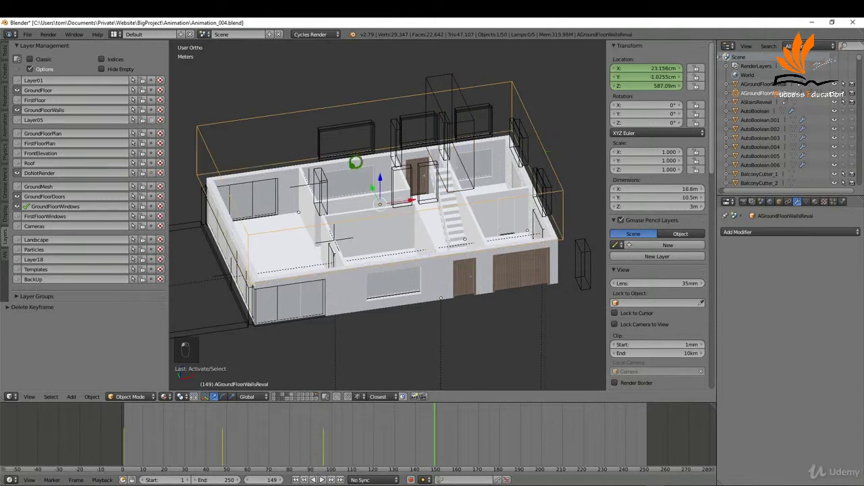
left_click(17, 163)
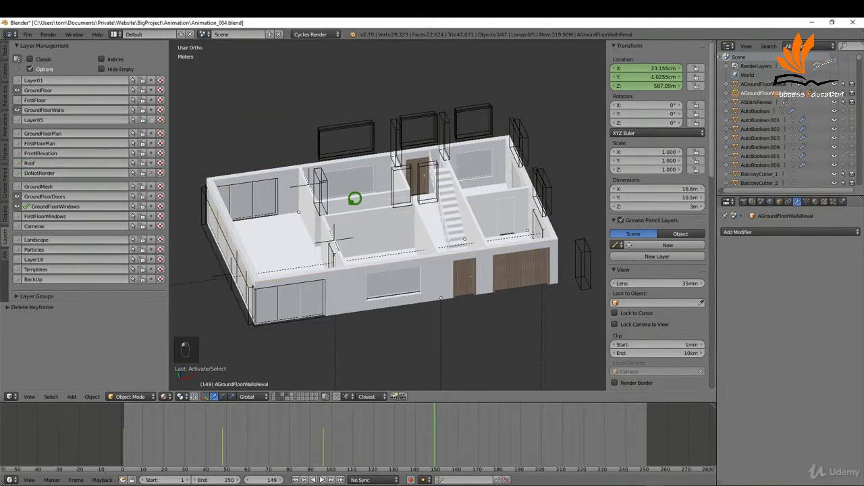